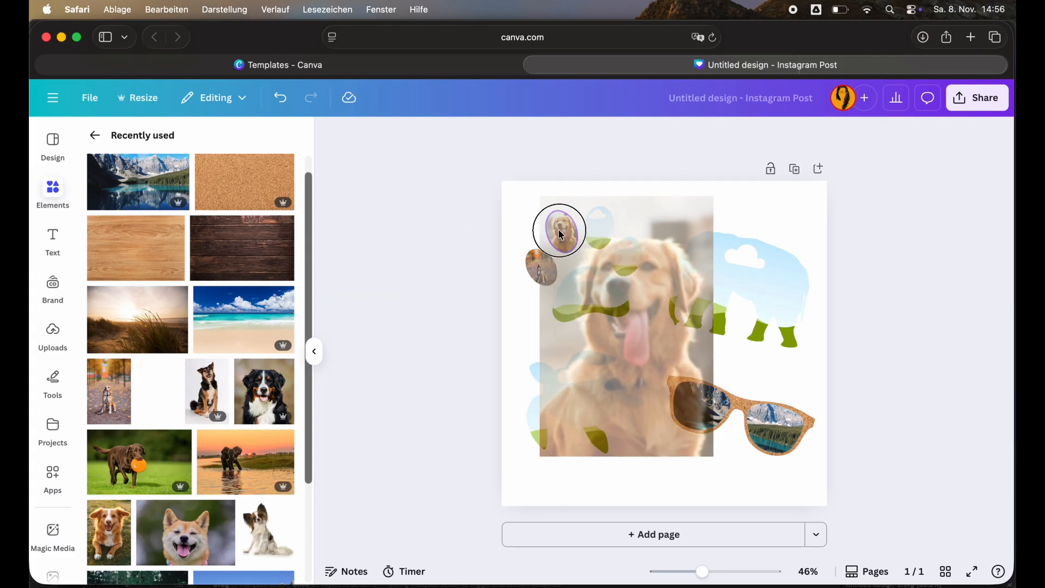
Fill the paw print's toe frames and the elephant frame with dog and elephant photos from recently used images.
{"action": "left_click_drag", "start_coordinate": [215, 385], "coordinate": [600, 227]}
{"action": "left_click_drag", "start_coordinate": [259, 398], "coordinate": [611, 258]}
{"action": "left_click_drag", "start_coordinate": [136, 465], "coordinate": [592, 296]}
{"action": "left_click_drag", "start_coordinate": [243, 330], "coordinate": [735, 288]}
Search the videos for "turtle" and drop a sea turtle clip into the turtle frame.
{"action": "scroll", "coordinate": [219, 404], "scroll_direction": "down", "scroll_amount": 3}
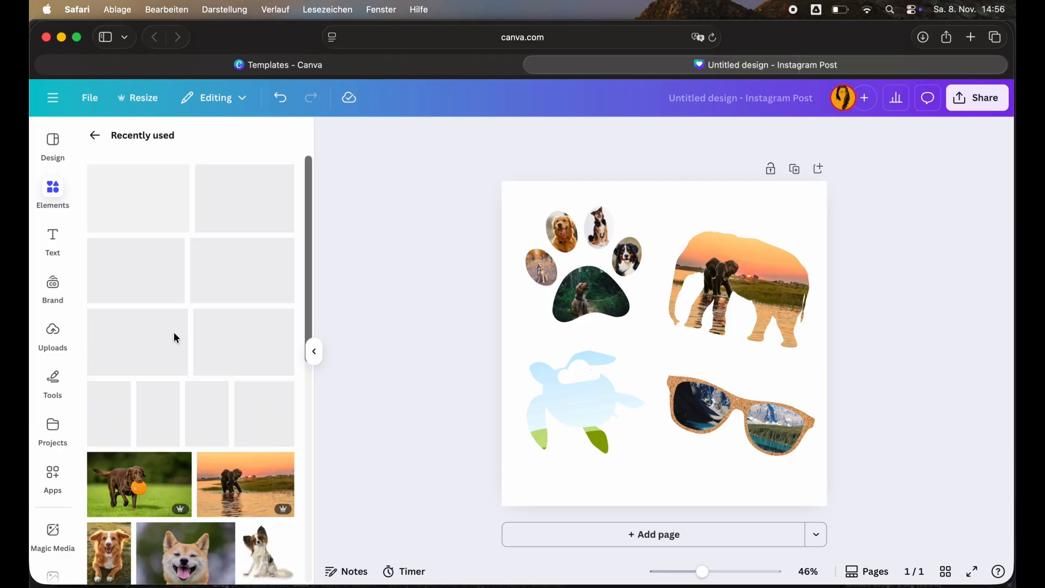
{"action": "left_click", "coordinate": [96, 134]}
{"action": "left_click", "coordinate": [209, 496]}
{"action": "left_click", "coordinate": [176, 178]}
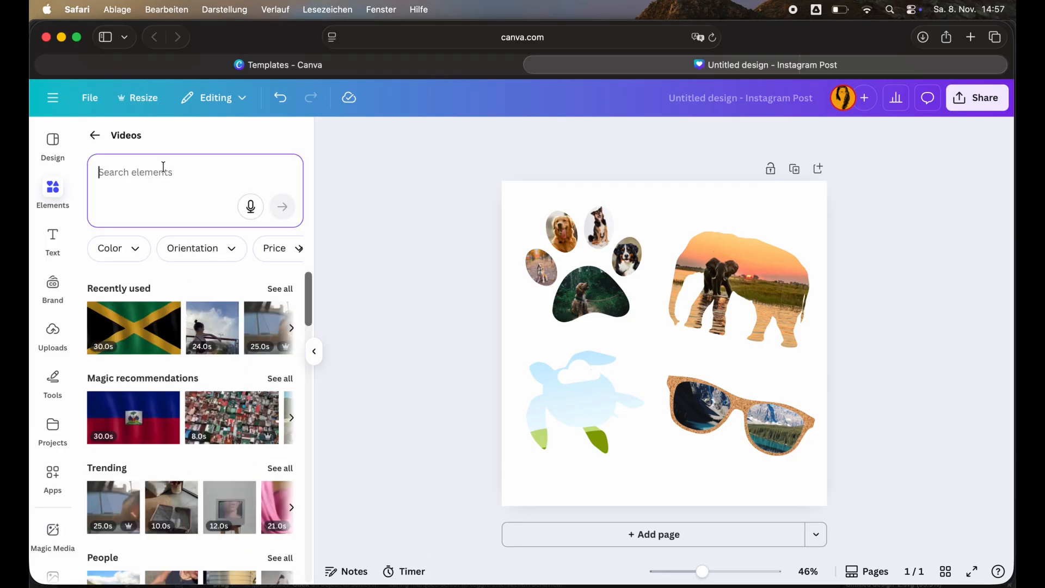
{"action": "type", "text": "turtle"}
{"action": "key", "text": "Return"}
{"action": "left_click_drag", "start_coordinate": [238, 385], "coordinate": [585, 403]}
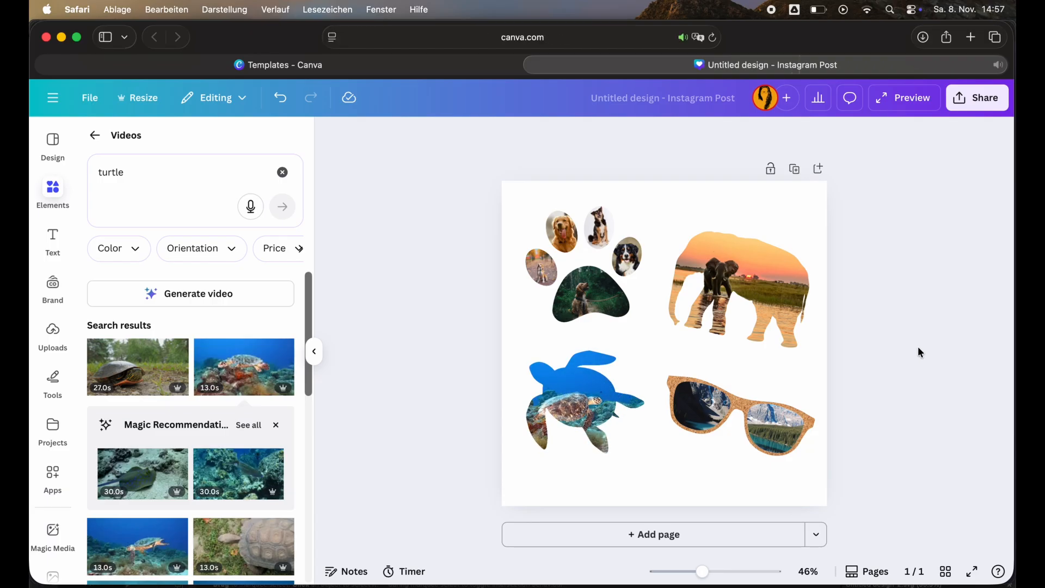
Search the videos for "elefant" and drop an elephant clip into the elephant frame.
{"action": "double_click", "coordinate": [117, 173]}
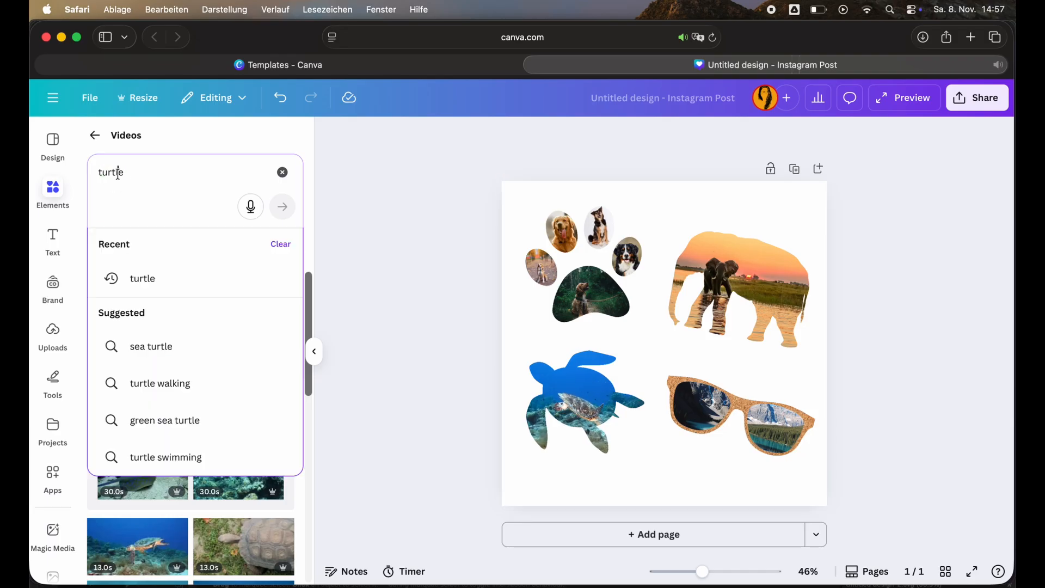
{"action": "type", "text": "elefa"}
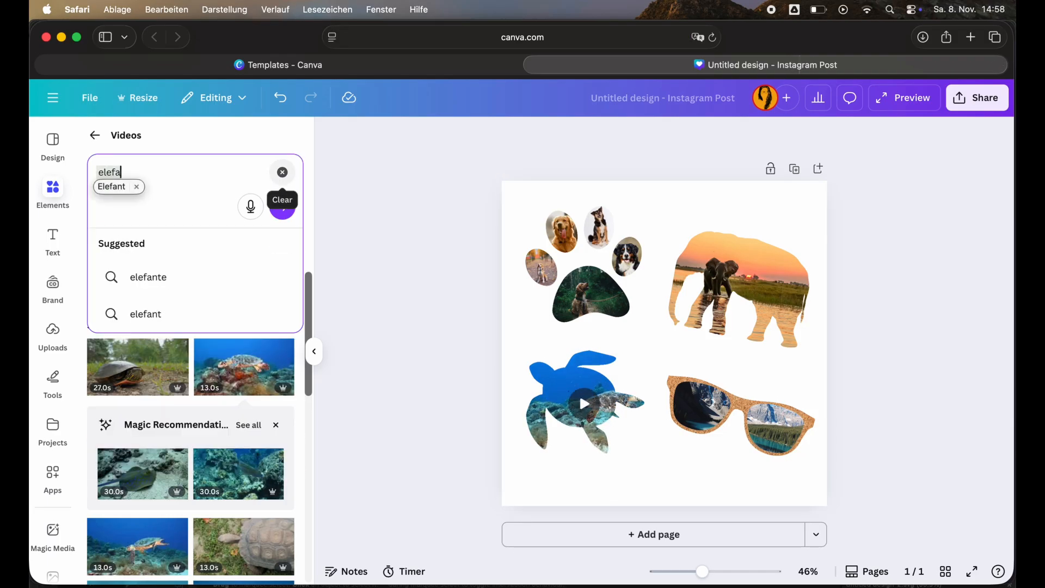
{"action": "left_click", "coordinate": [181, 321]}
{"action": "left_click_drag", "start_coordinate": [244, 455], "coordinate": [751, 288]}
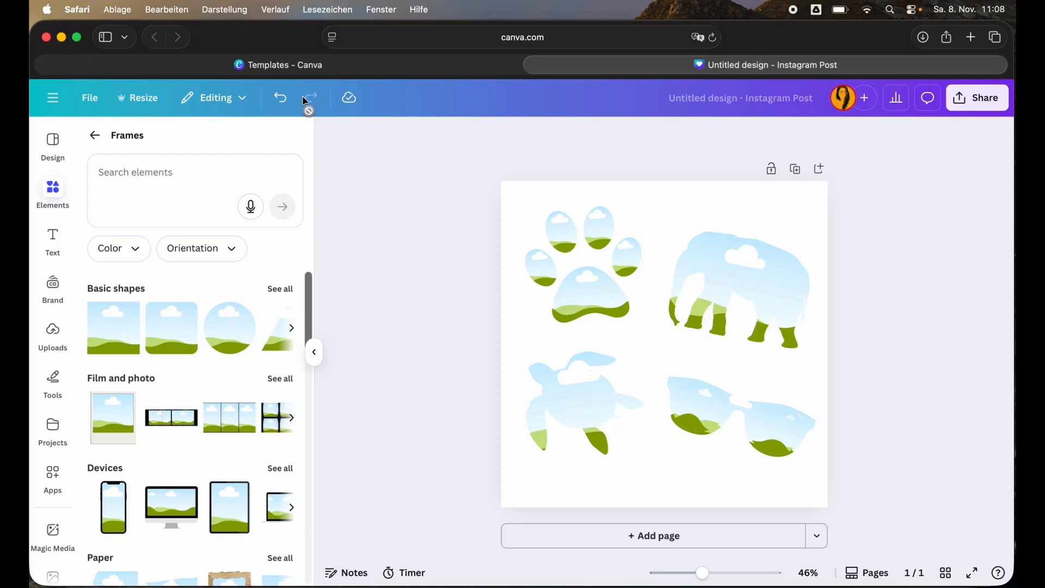
Create a new Instagram Post (Square) design from the social media templates.
{"action": "left_click", "coordinate": [321, 70]}
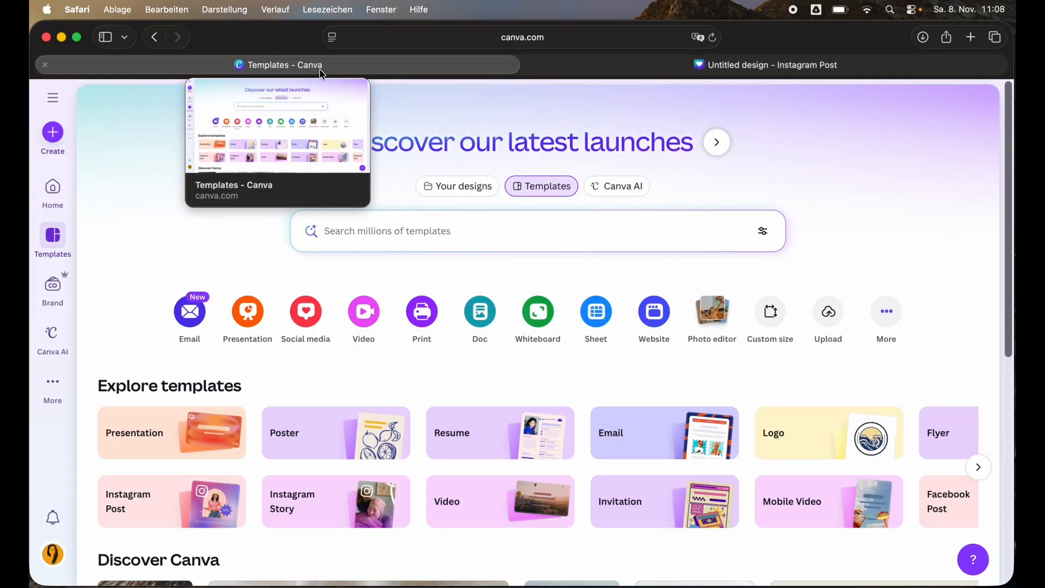
{"action": "left_click", "coordinate": [308, 319]}
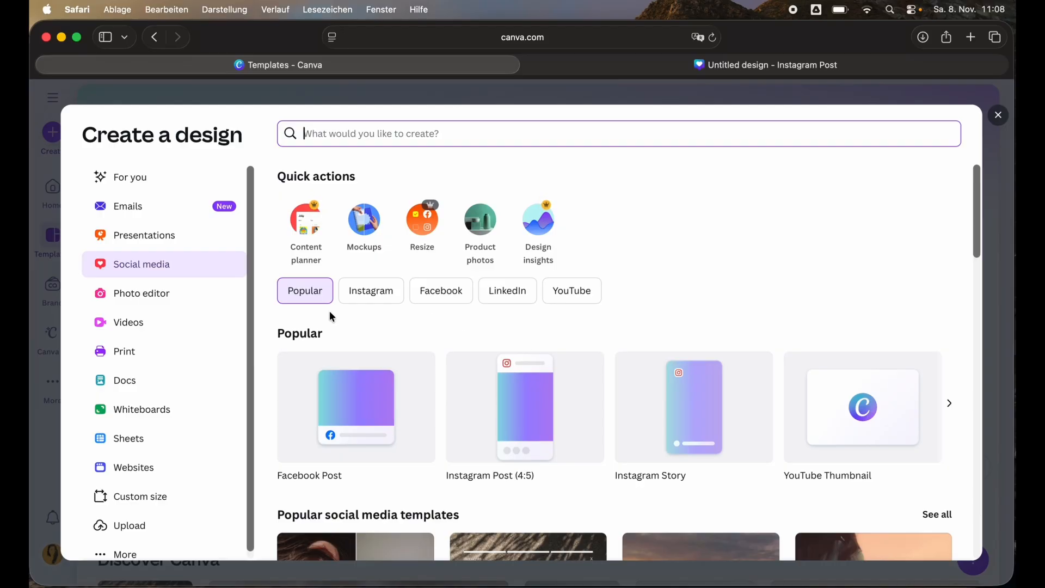
{"action": "left_click", "coordinate": [346, 297]}
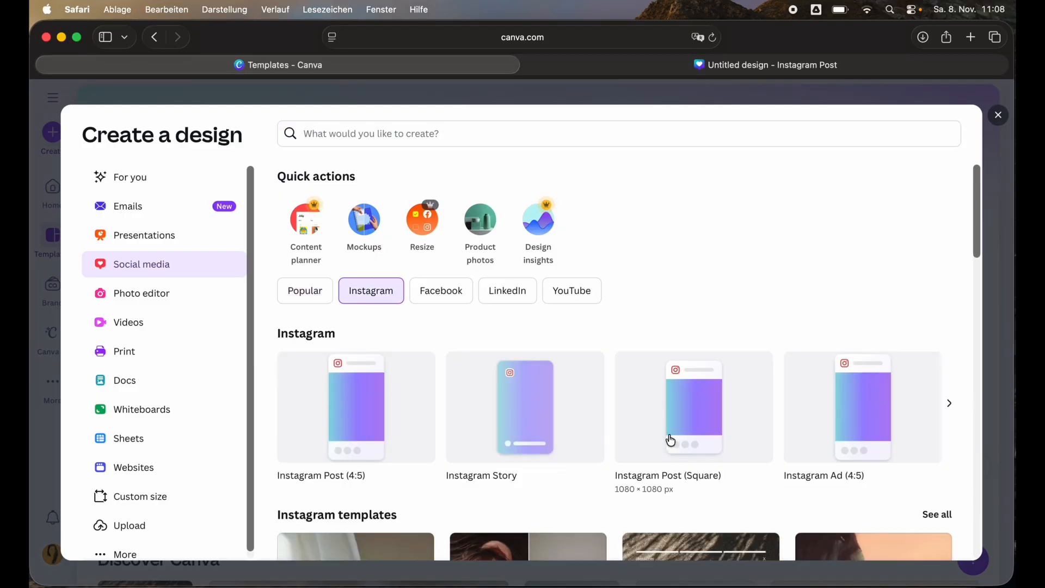
{"action": "left_click", "coordinate": [696, 413]}
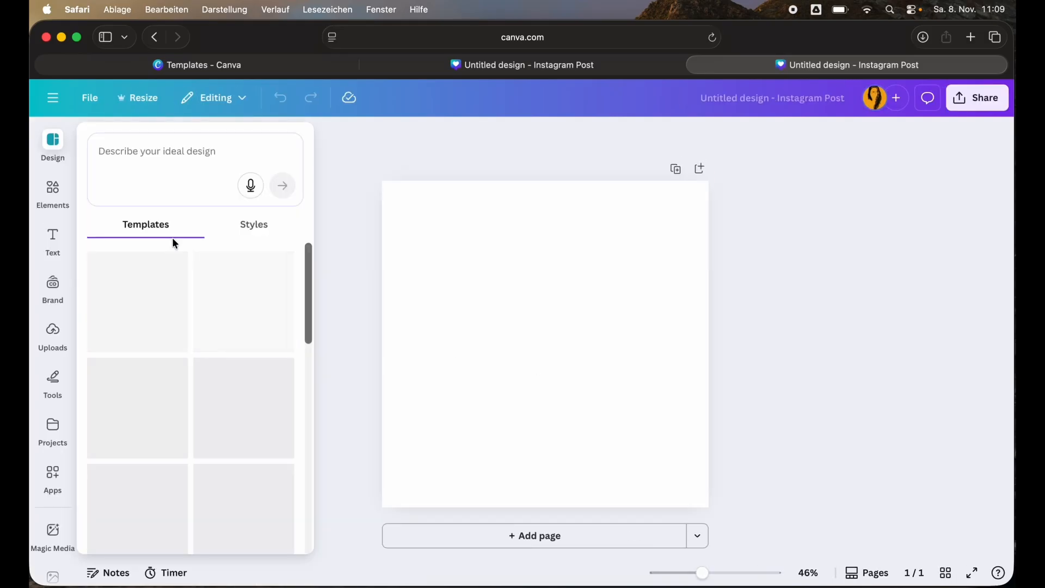
{"action": "left_click", "coordinate": [55, 196]}
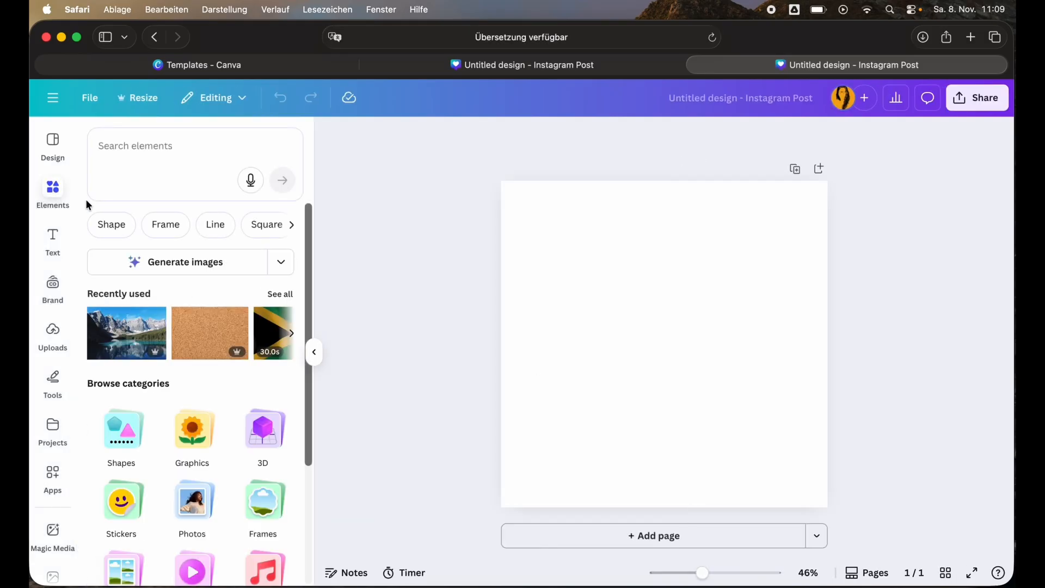
{"action": "left_click", "coordinate": [190, 433]}
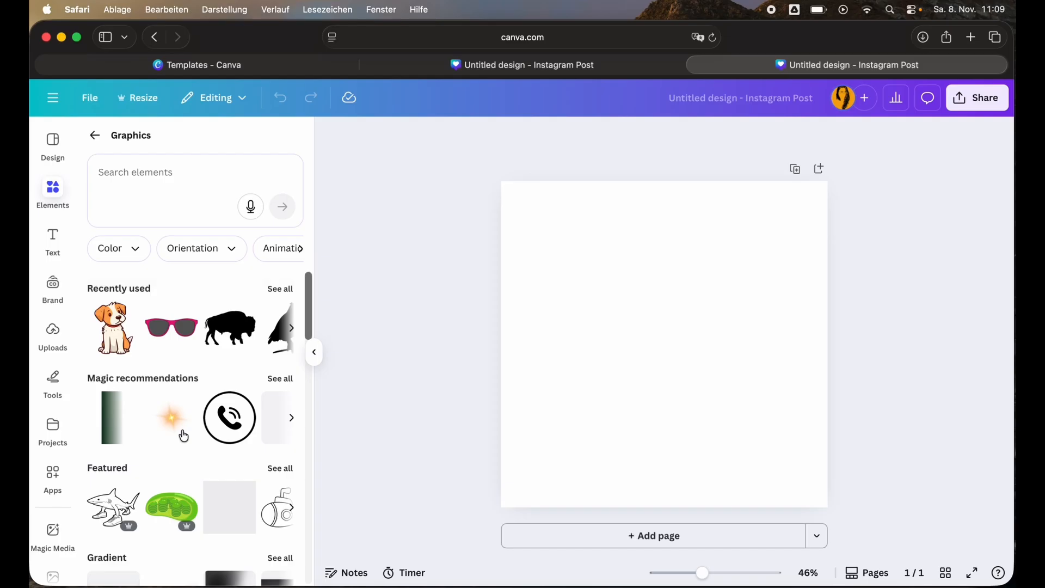
{"action": "left_click", "coordinate": [280, 289]}
{"action": "left_click_drag", "start_coordinate": [262, 197], "coordinate": [476, 195]}
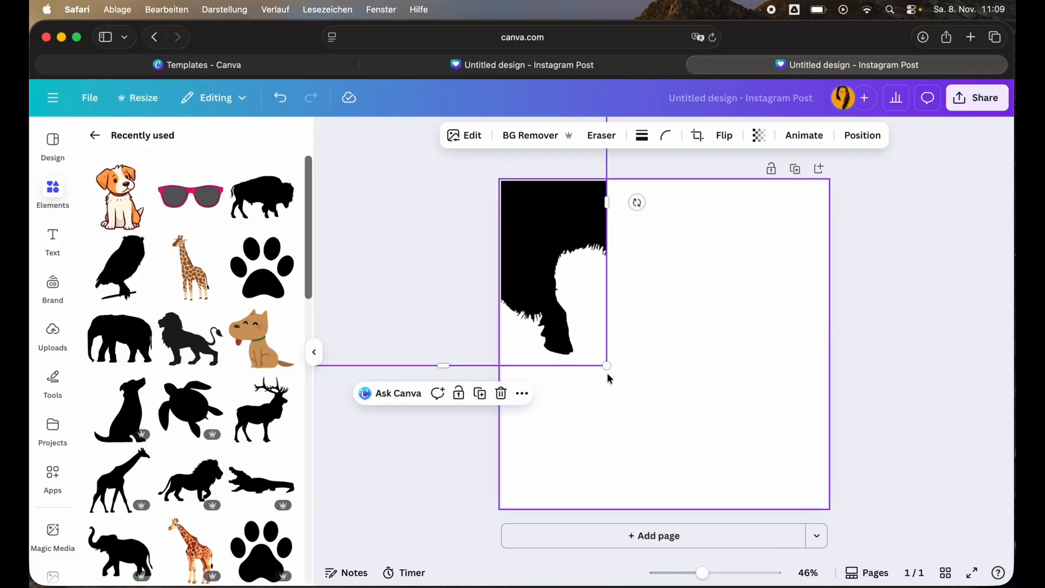
{"action": "left_click_drag", "start_coordinate": [607, 365], "coordinate": [900, 561]}
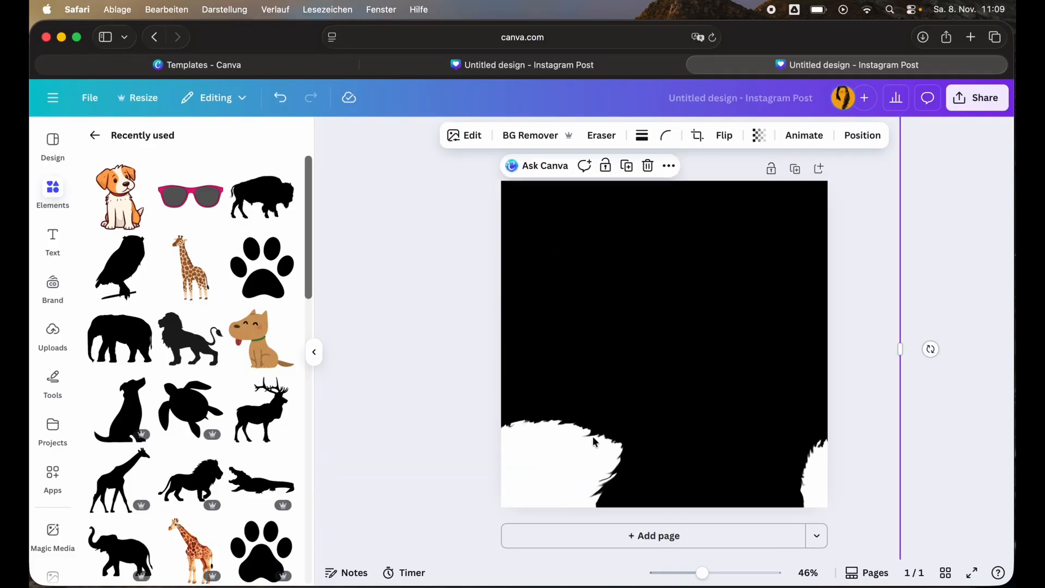
{"action": "scroll", "coordinate": [597, 444], "scroll_direction": "up", "scroll_amount": 10}
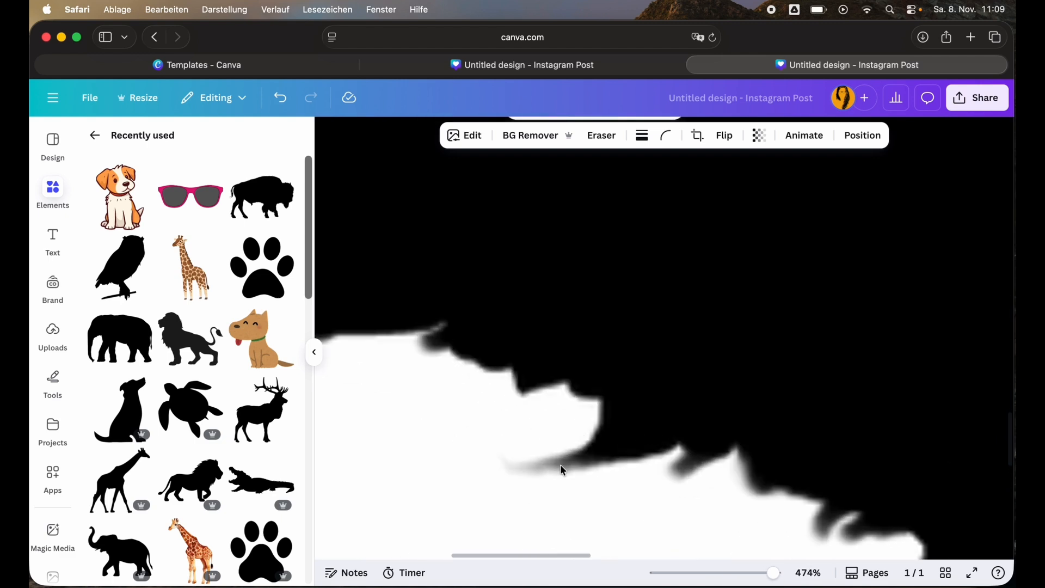
{"action": "scroll", "coordinate": [558, 459], "scroll_direction": "down", "scroll_amount": 10}
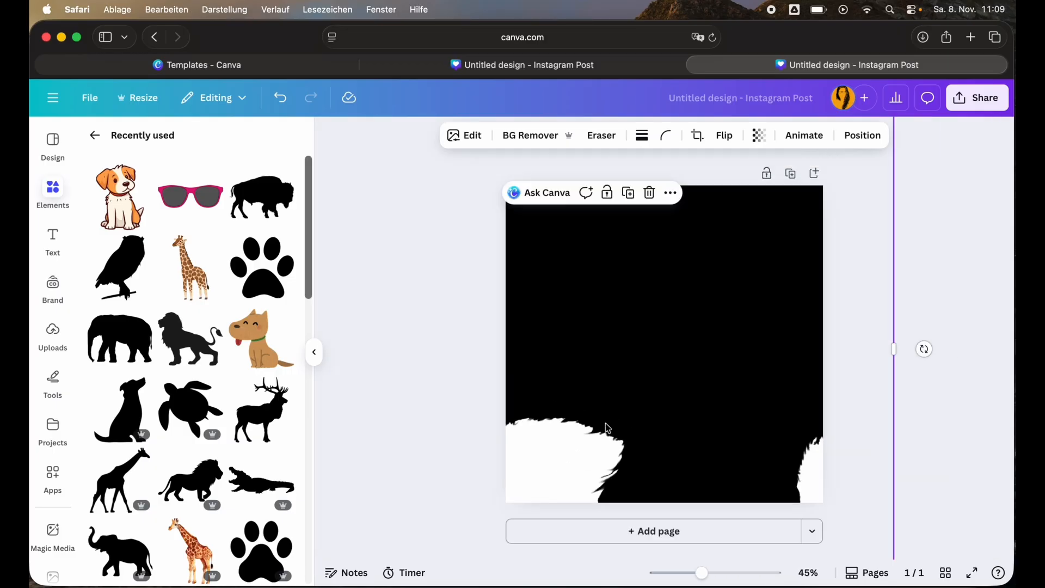
{"action": "key", "text": "Delete"}
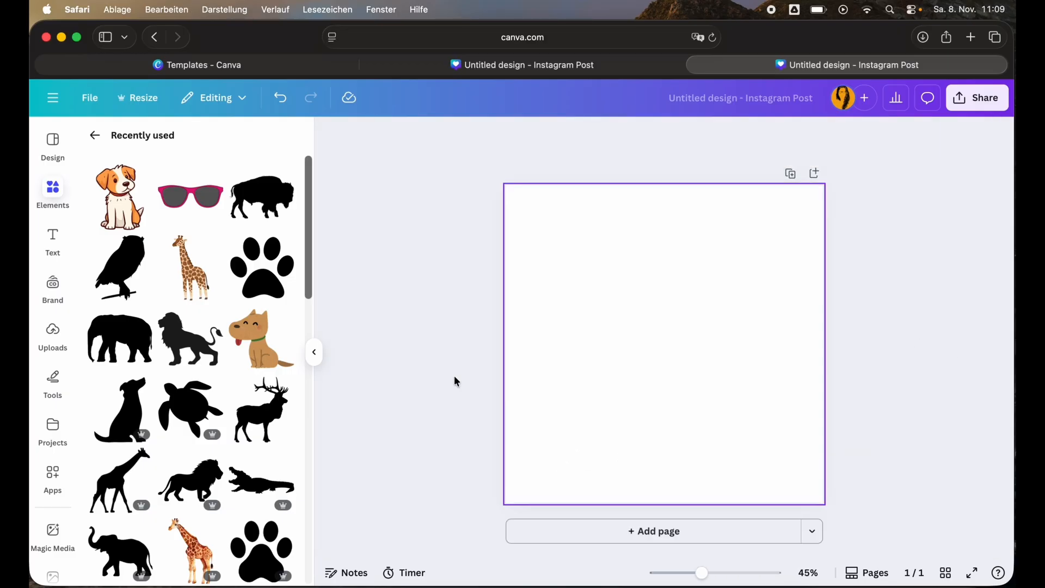
Add the owl silhouette graphic and enlarge it to fill most of the page.
{"action": "left_click_drag", "start_coordinate": [120, 267], "coordinate": [654, 315]}
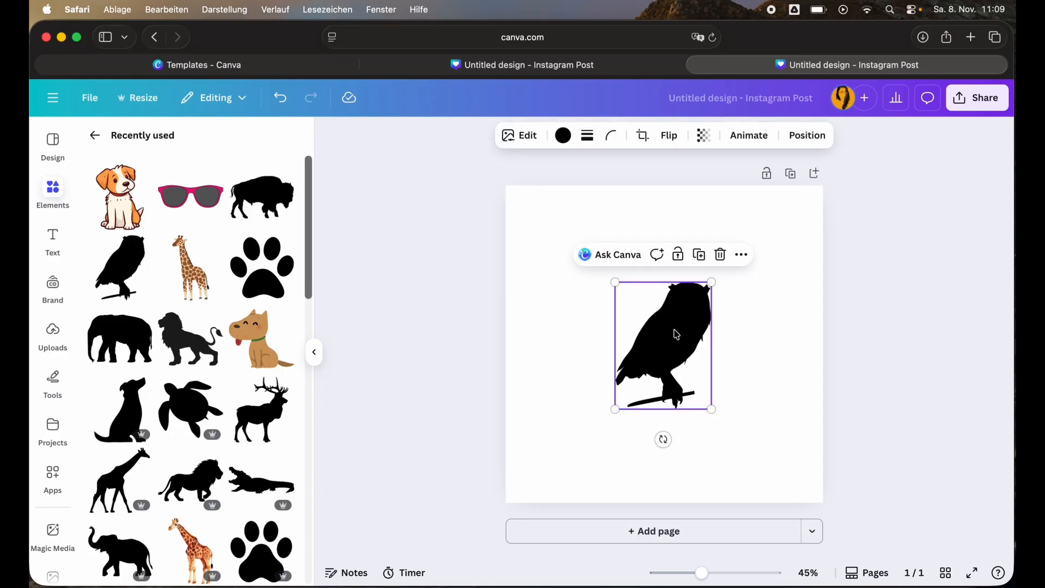
{"action": "left_click_drag", "start_coordinate": [717, 414], "coordinate": [843, 515]}
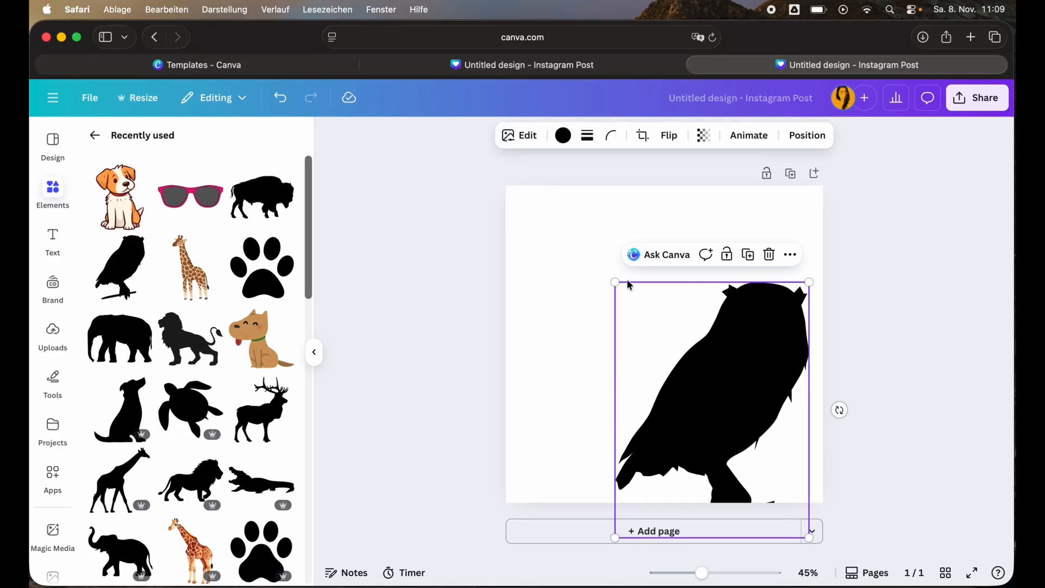
{"action": "left_click_drag", "start_coordinate": [616, 284], "coordinate": [586, 238]}
{"action": "left_click_drag", "start_coordinate": [723, 367], "coordinate": [691, 327]}
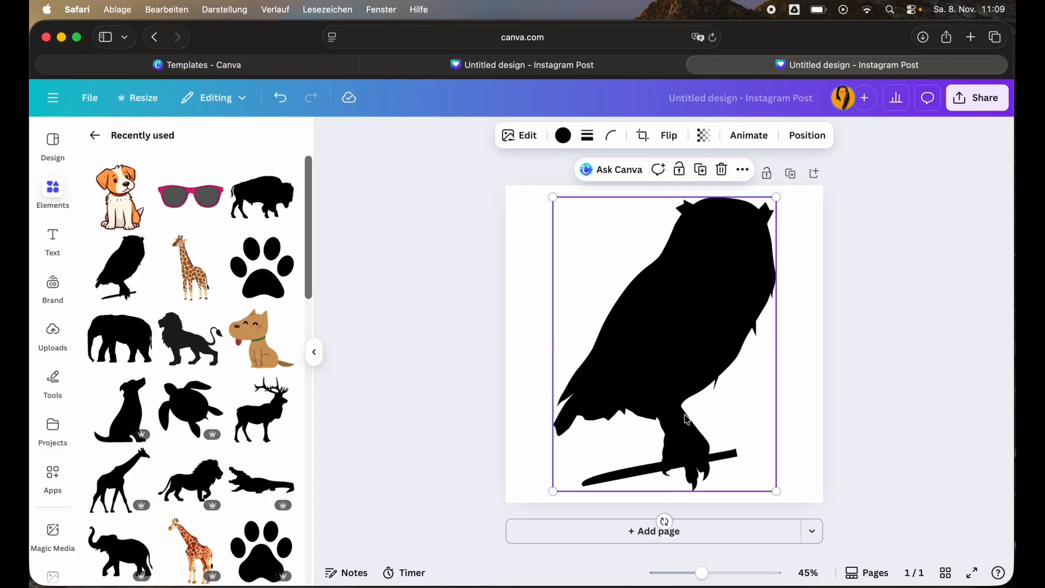
{"action": "left_click", "coordinate": [561, 143]}
{"action": "left_click", "coordinate": [197, 425]}
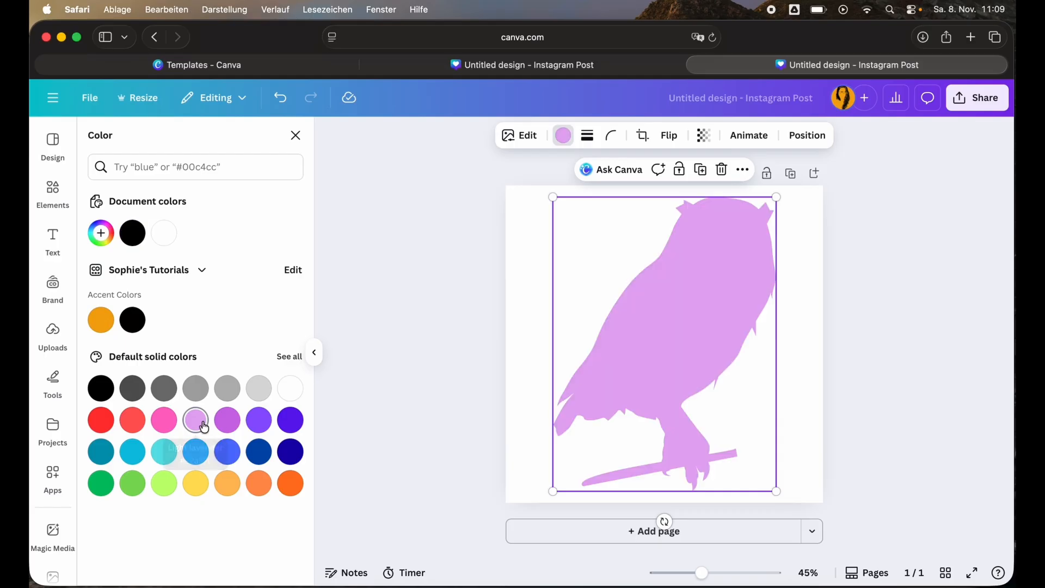
{"action": "left_click", "coordinate": [108, 398]}
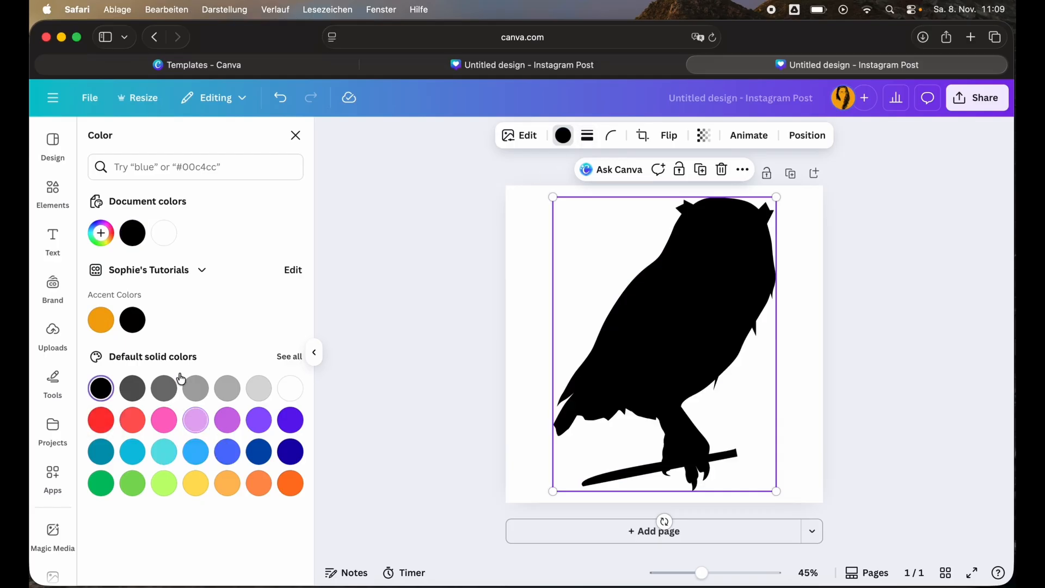
{"action": "key", "text": "Escape"}
{"action": "left_click", "coordinate": [439, 299]}
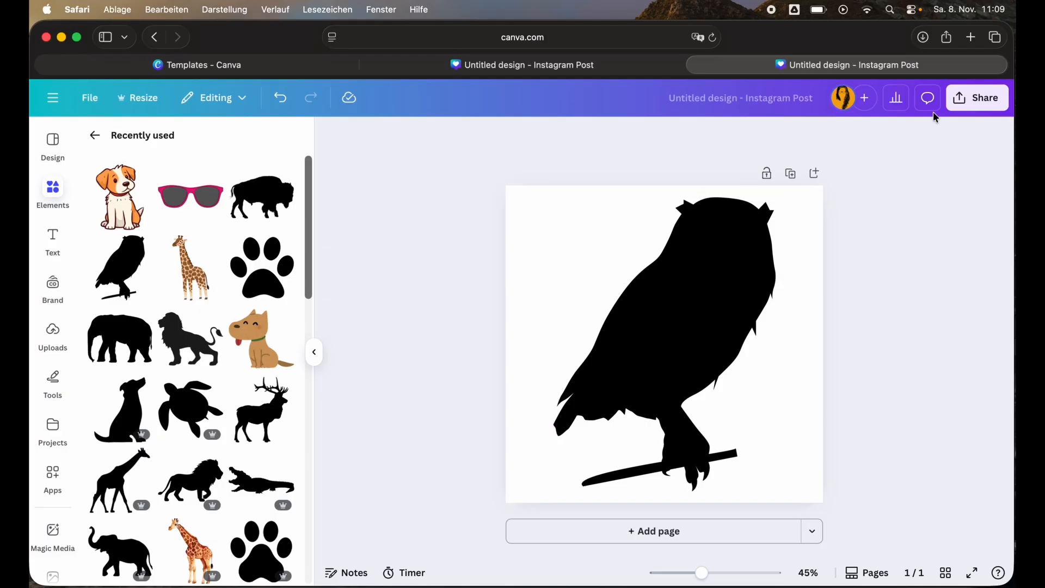
Download the design as an SVG file.
{"action": "left_click", "coordinate": [961, 109]}
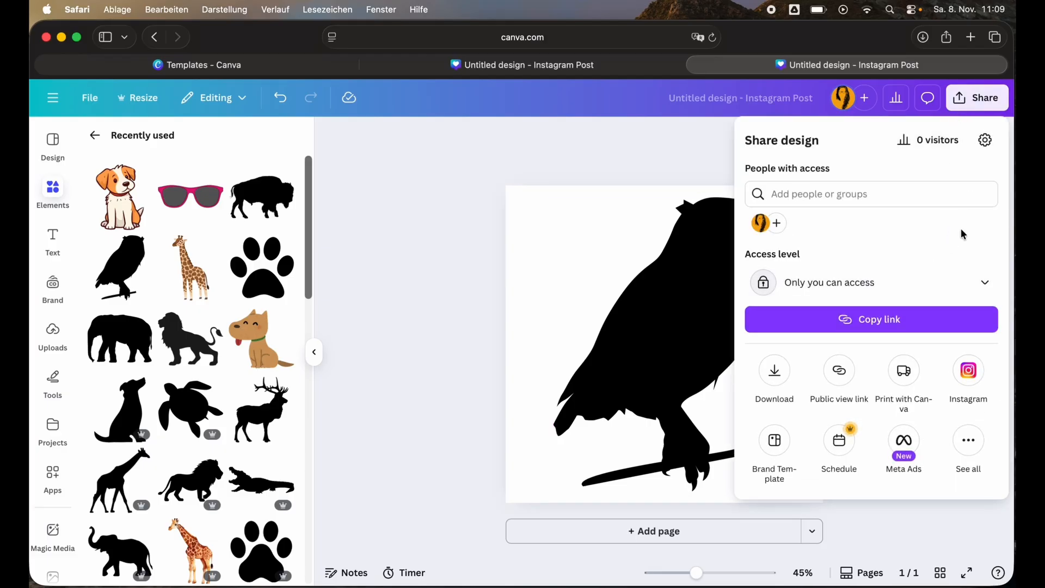
{"action": "left_click", "coordinate": [777, 384]}
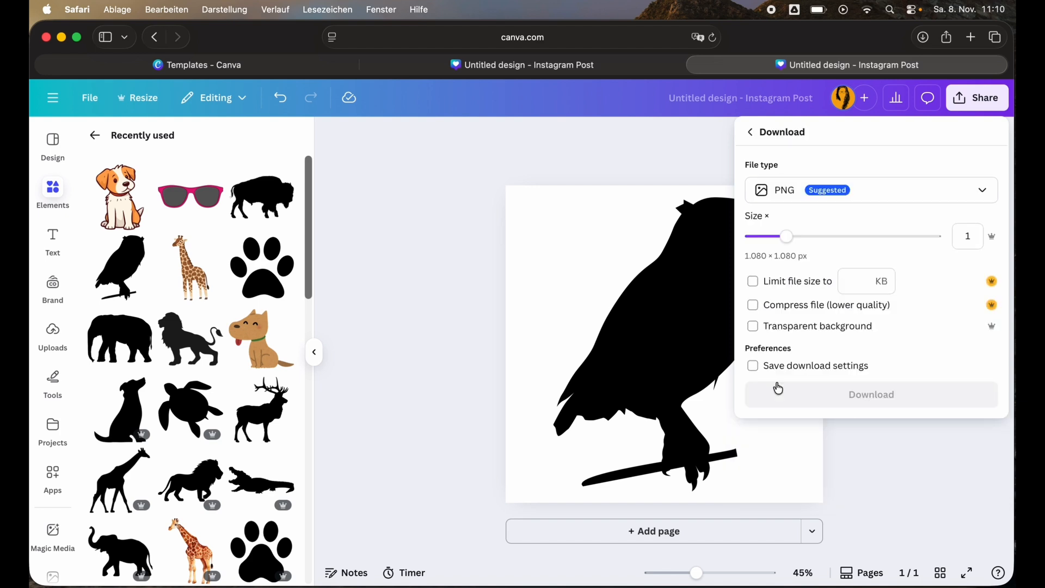
{"action": "left_click", "coordinate": [984, 195]}
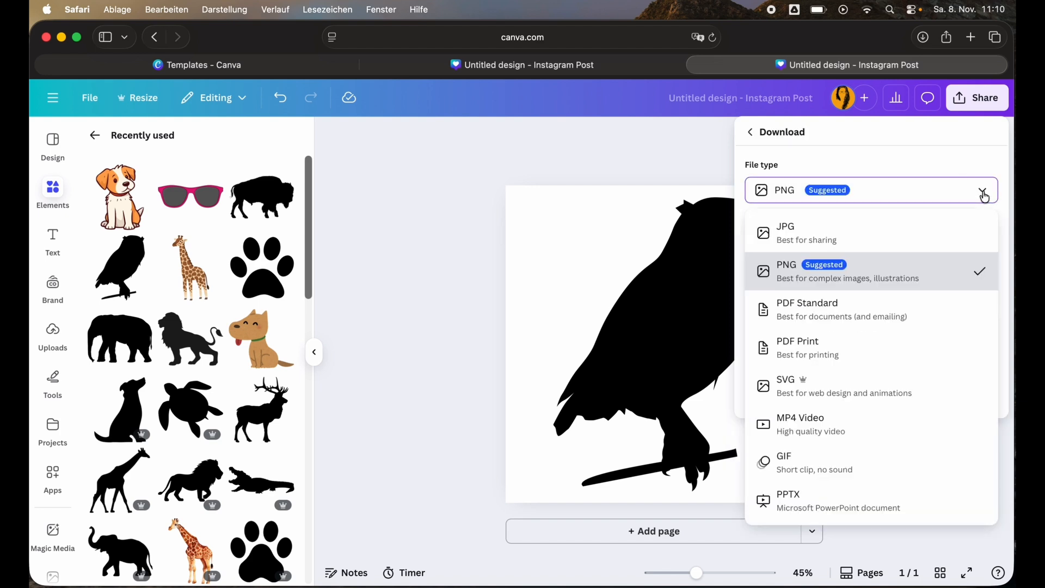
{"action": "left_click", "coordinate": [860, 391]}
{"action": "left_click", "coordinate": [844, 297]}
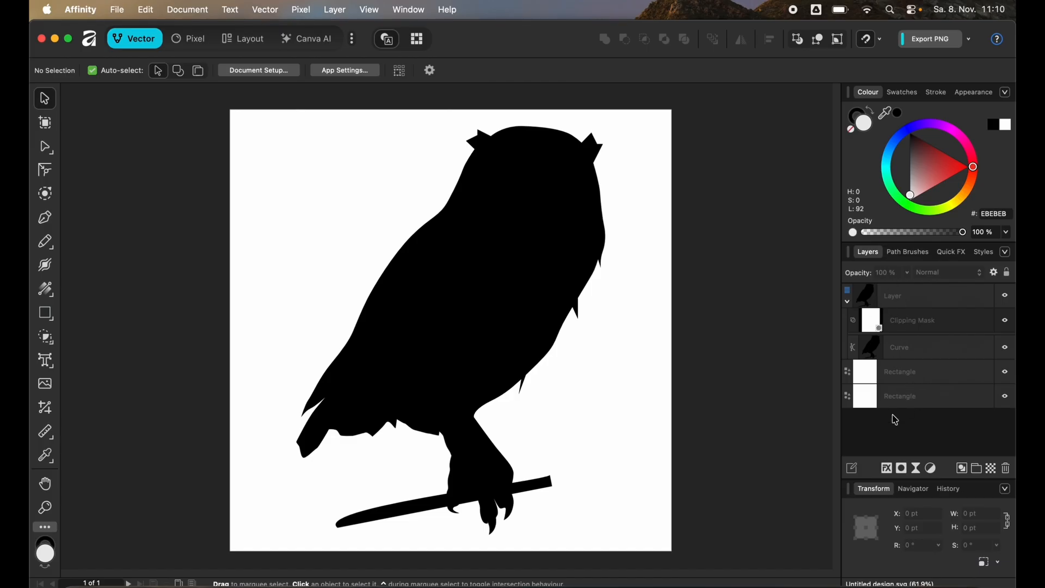
Move the owl Curve layer out of its group to the top of the layer stack.
{"action": "left_click", "coordinate": [913, 345]}
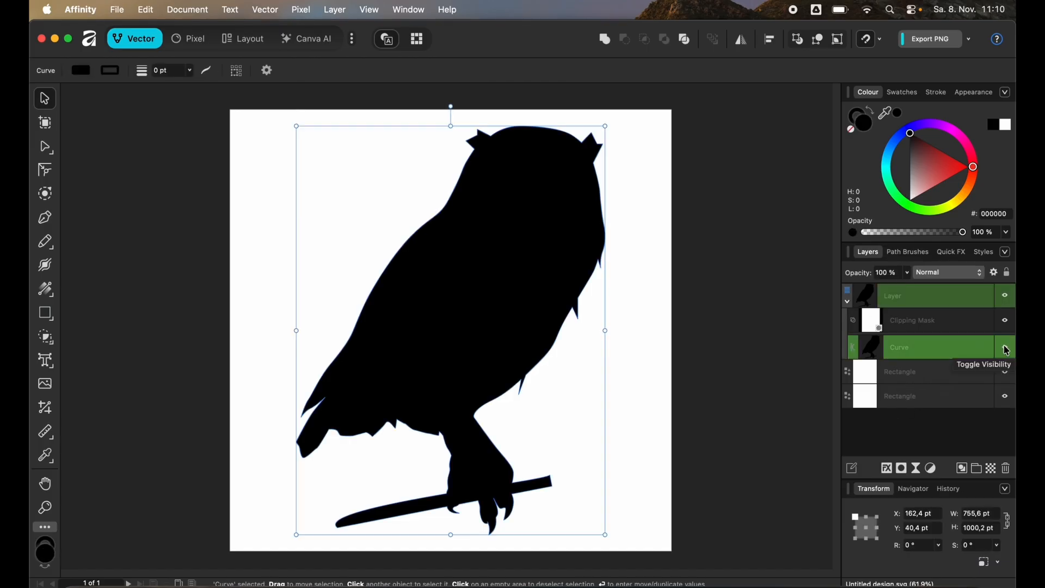
{"action": "left_click", "coordinate": [1007, 348]}
{"action": "left_click", "coordinate": [1006, 349]}
{"action": "left_click_drag", "start_coordinate": [900, 353], "coordinate": [926, 292]}
Delete the leftover group and both background rectangle layers.
{"action": "left_click", "coordinate": [929, 403]}
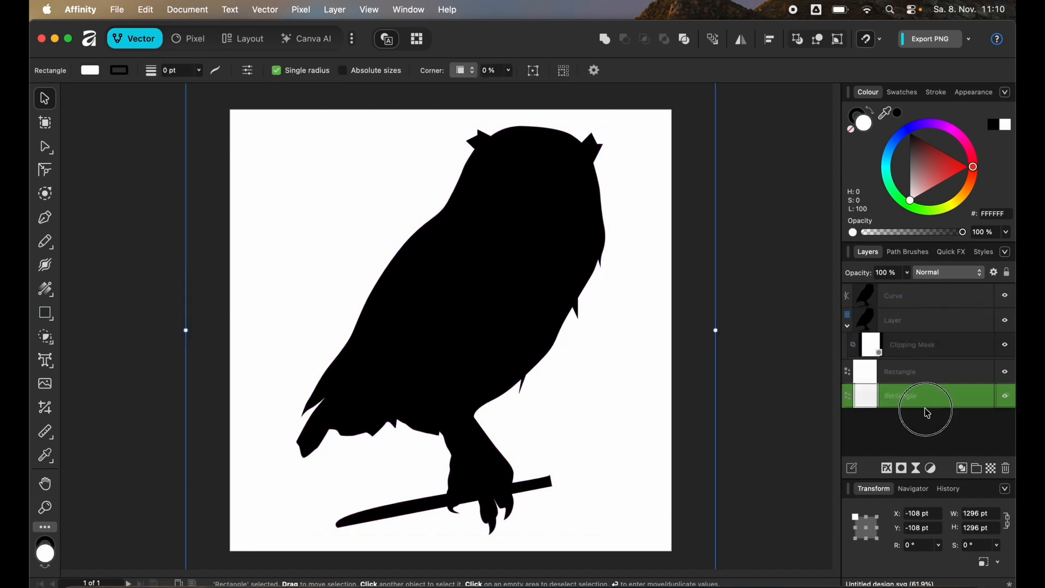
{"action": "left_click", "coordinate": [920, 318], "text": "shift"}
{"action": "key", "text": "Delete"}
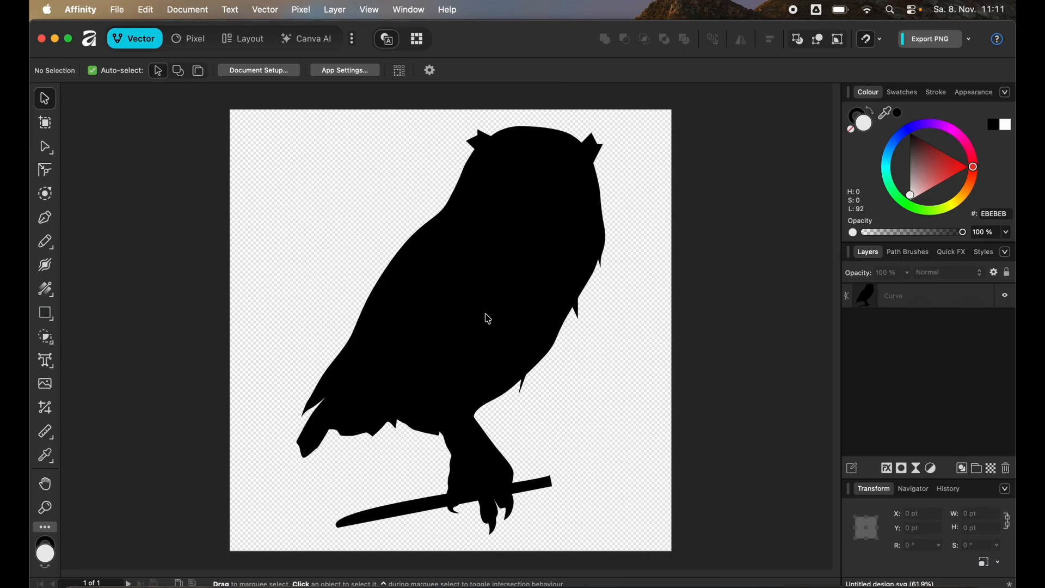
Convert the owl curve to a picture frame.
{"action": "right_click", "coordinate": [466, 309]}
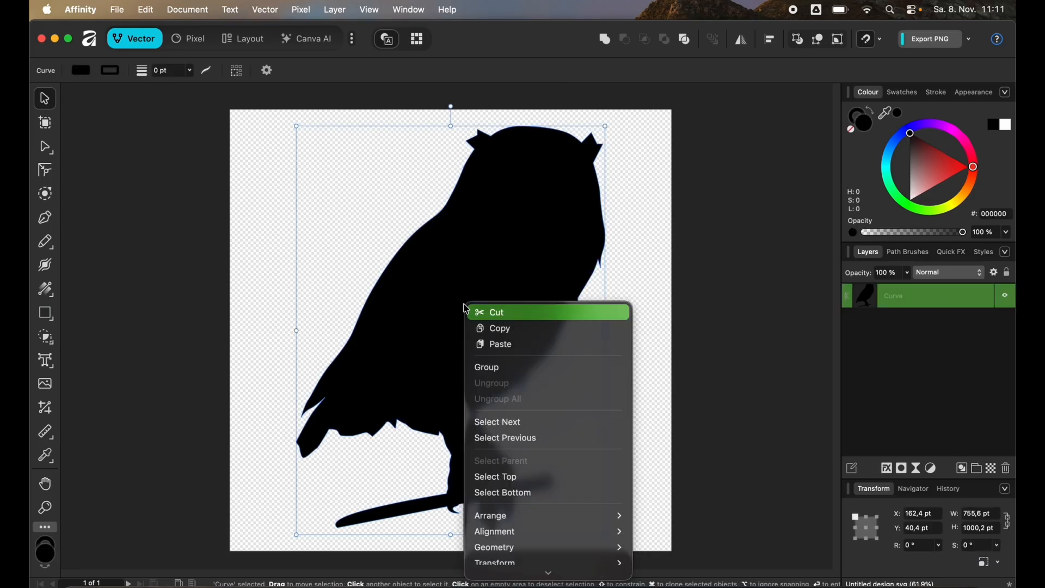
{"action": "scroll", "coordinate": [548, 378], "scroll_direction": "down", "scroll_amount": 5}
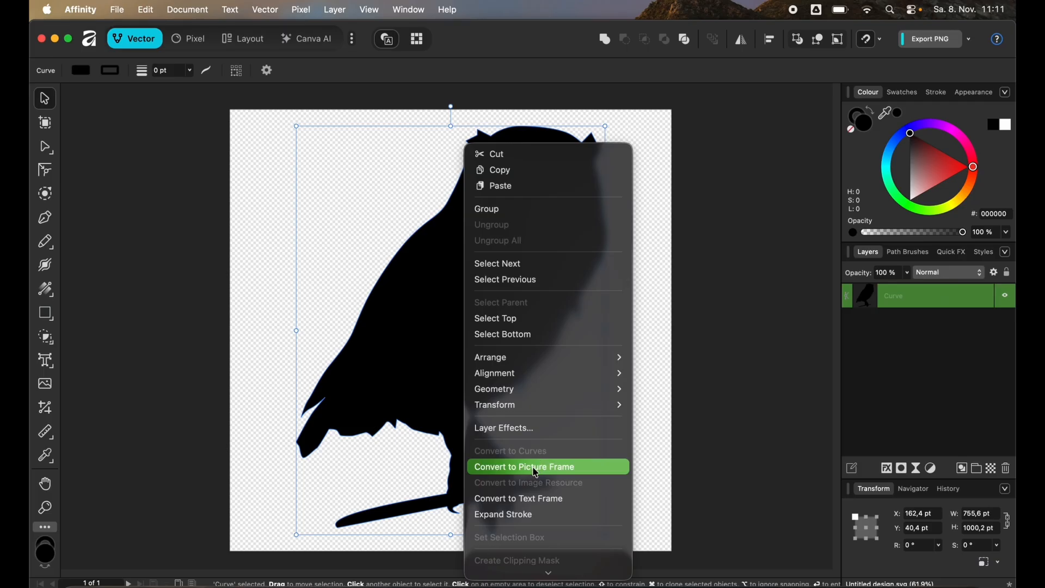
{"action": "left_click", "coordinate": [536, 472]}
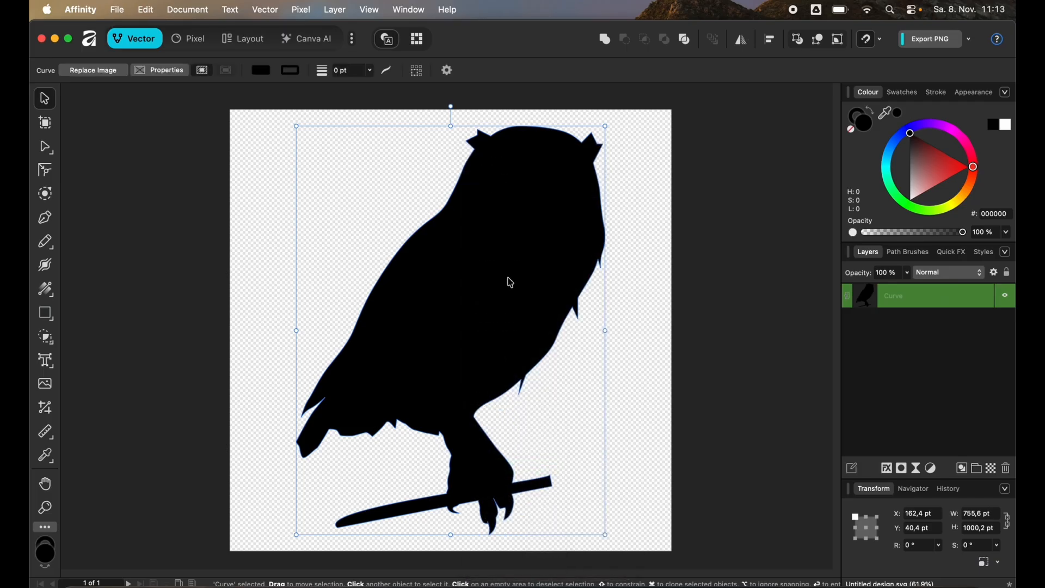
Replace the frame's image with the bridger-tower unsplash photo from Downloads.
{"action": "left_click", "coordinate": [90, 74]}
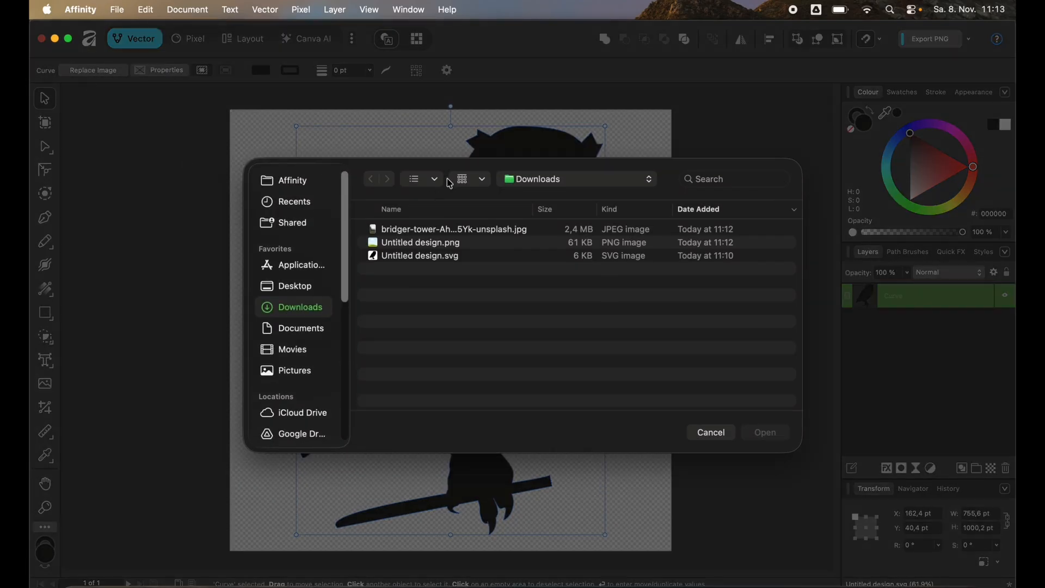
{"action": "double_click", "coordinate": [395, 229]}
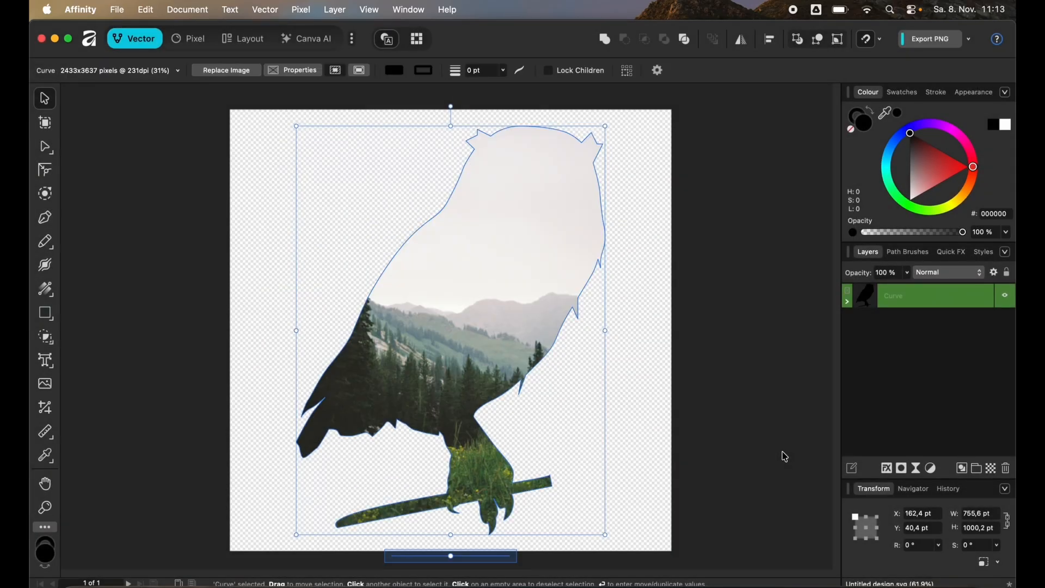
Export the owl design as a PDF (for print) file named Owl.
{"action": "left_click", "coordinate": [711, 384]}
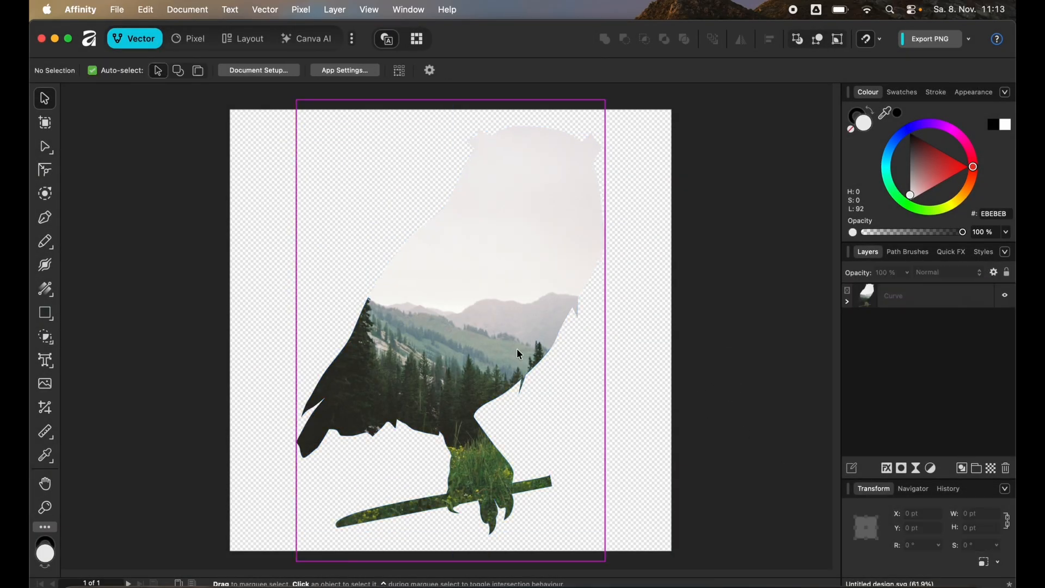
{"action": "left_click", "coordinate": [971, 42]}
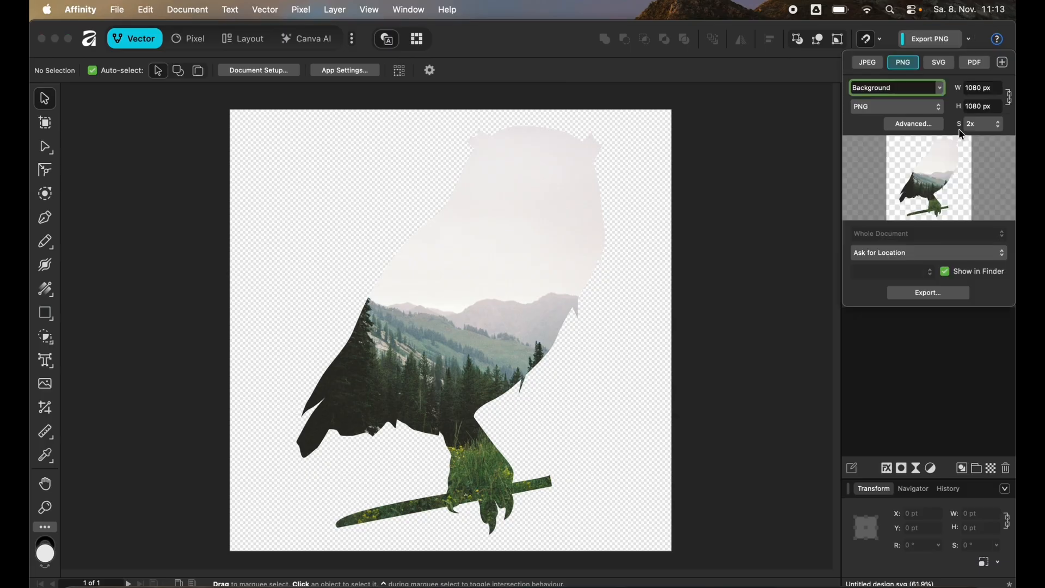
{"action": "left_click", "coordinate": [941, 108]}
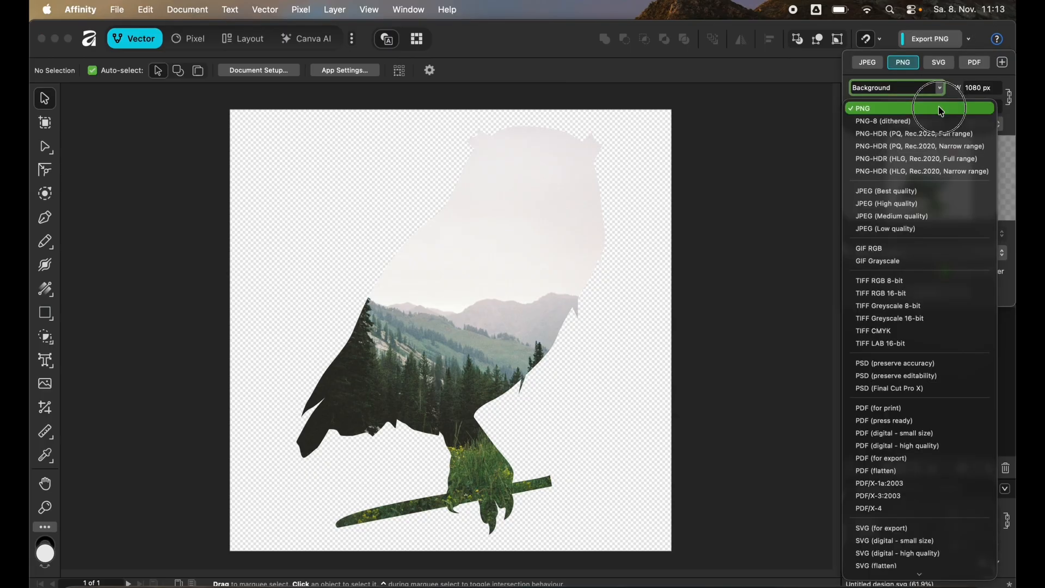
{"action": "left_click", "coordinate": [913, 409]}
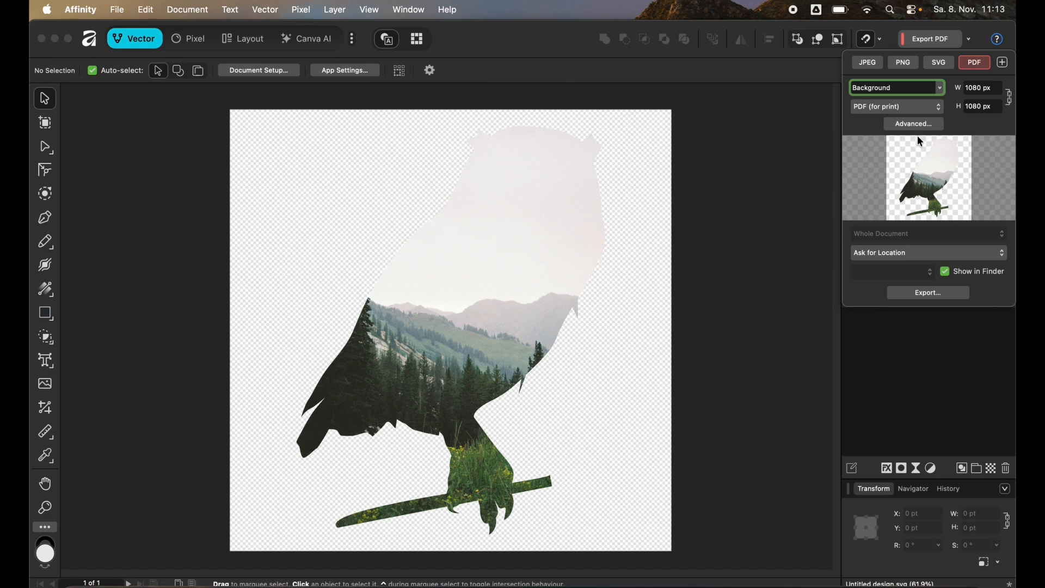
{"action": "left_click", "coordinate": [934, 296]}
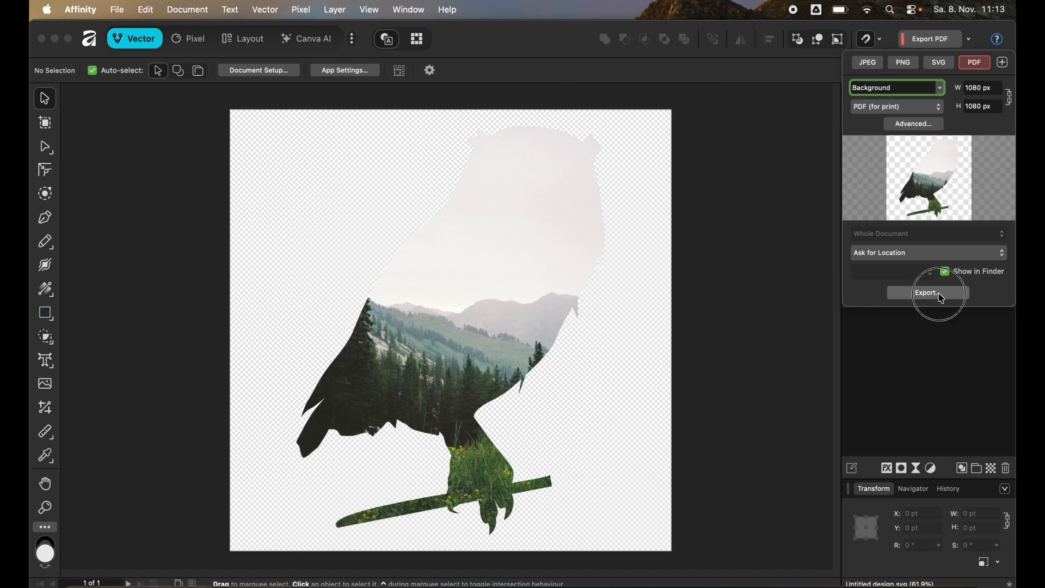
{"action": "type", "text": "Owl.pdf"}
{"action": "key", "text": "Return"}
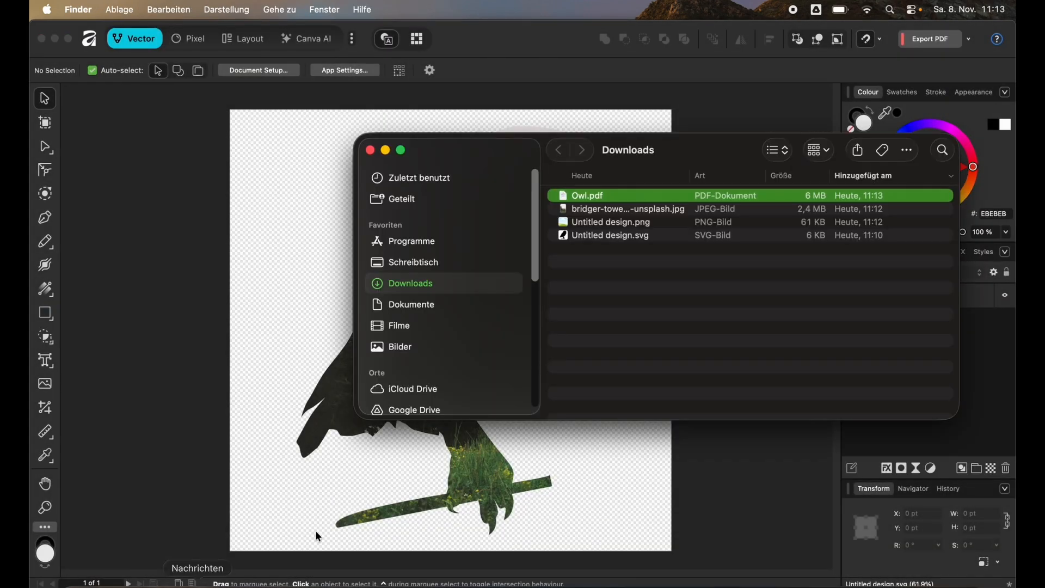
Upload Owl.pdf from Downloads into Canva and place it on the page.
{"action": "left_click", "coordinate": [159, 584]}
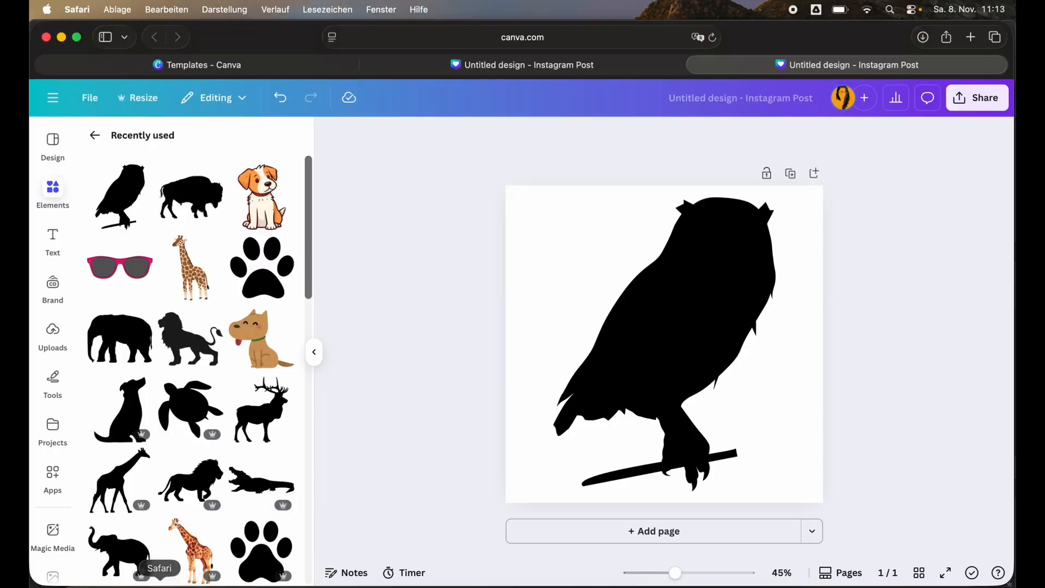
{"action": "left_click", "coordinate": [82, 584]}
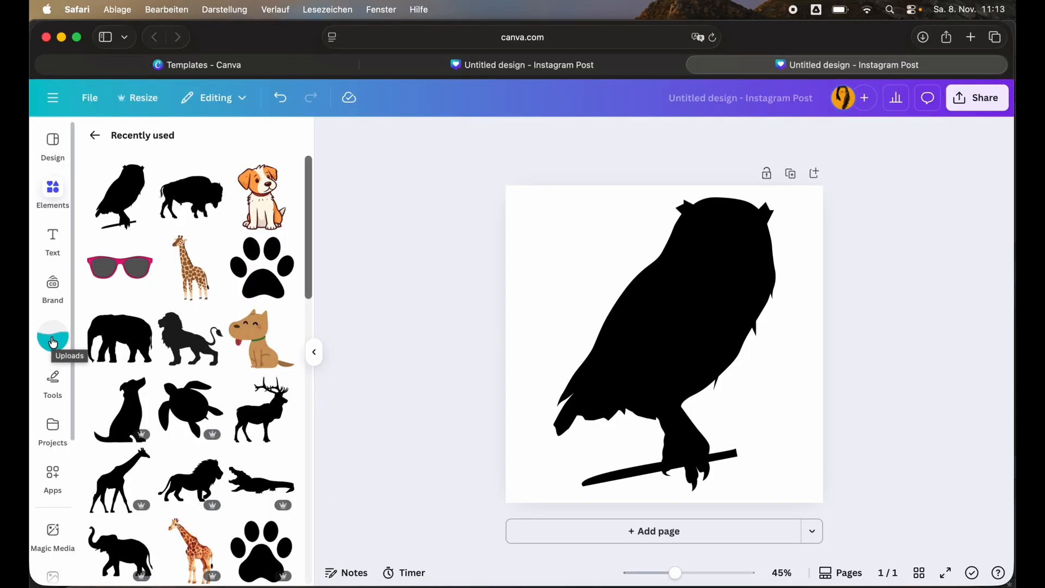
{"action": "left_click", "coordinate": [53, 342]}
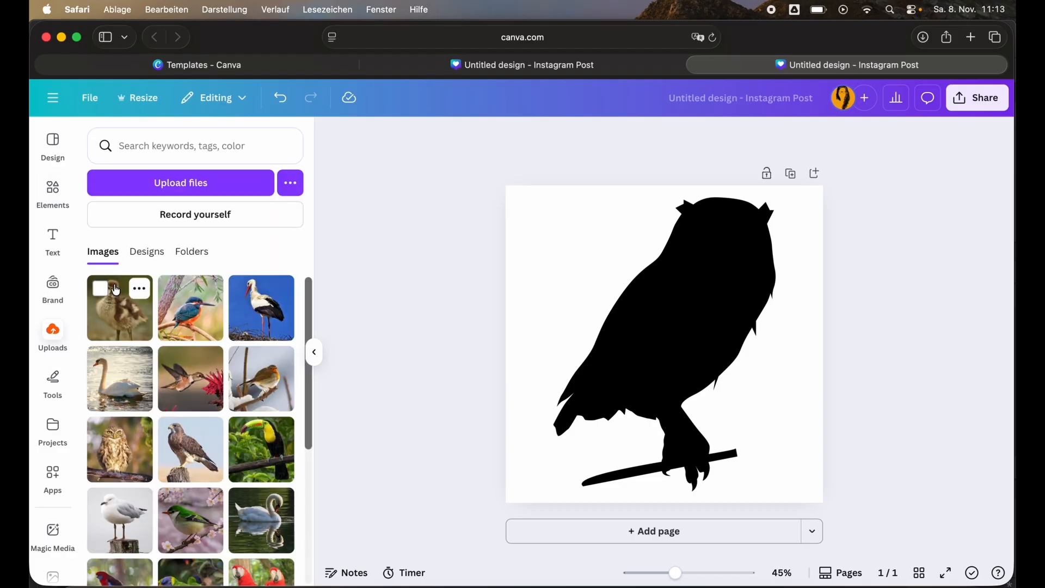
{"action": "left_click", "coordinate": [136, 252]}
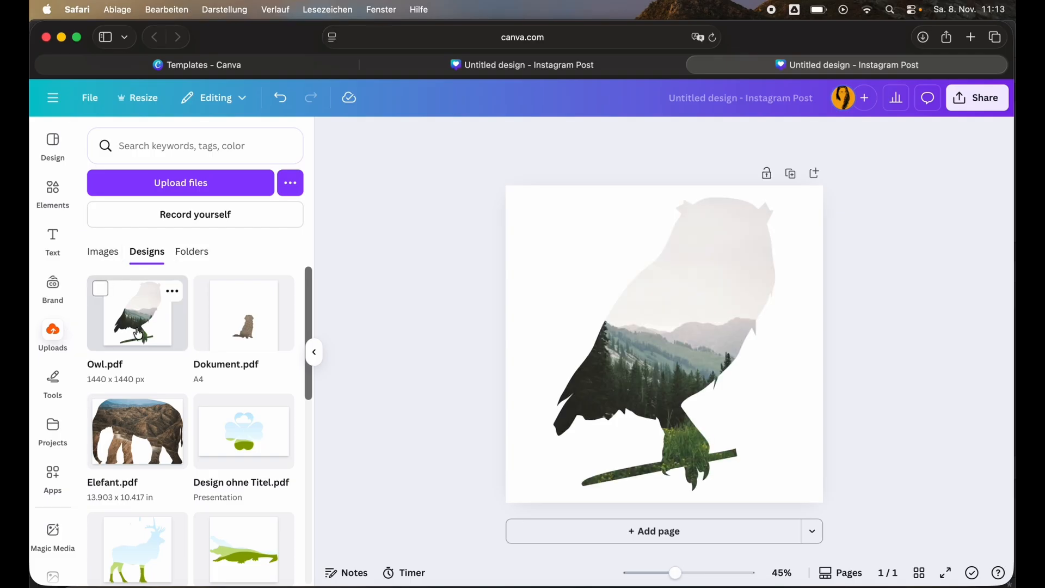
Delete the photo from the owl frame, keeping the frame.
{"action": "left_click", "coordinate": [717, 327]}
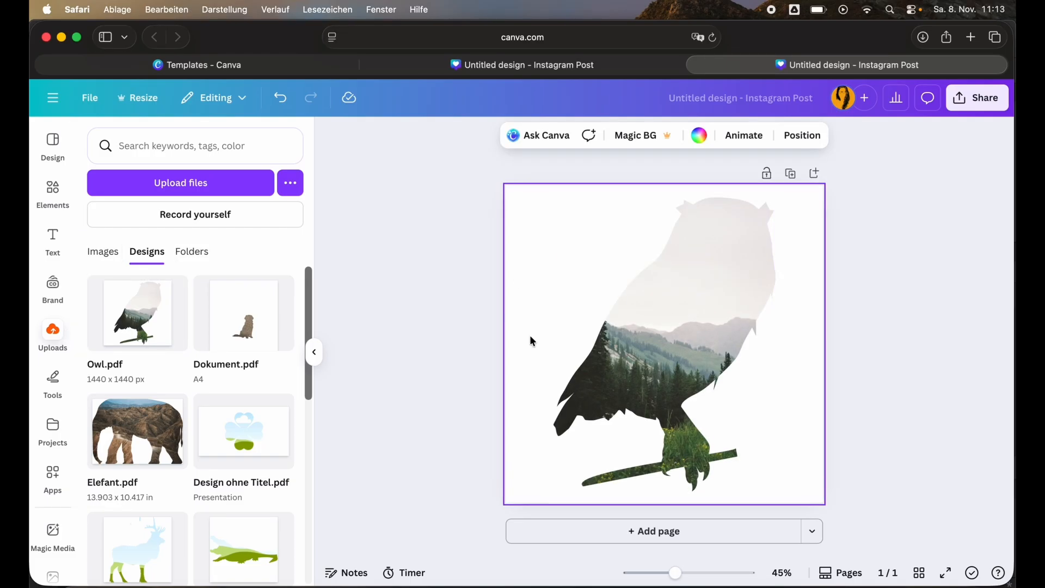
{"action": "left_click", "coordinate": [645, 359]}
{"action": "left_click", "coordinate": [720, 172]}
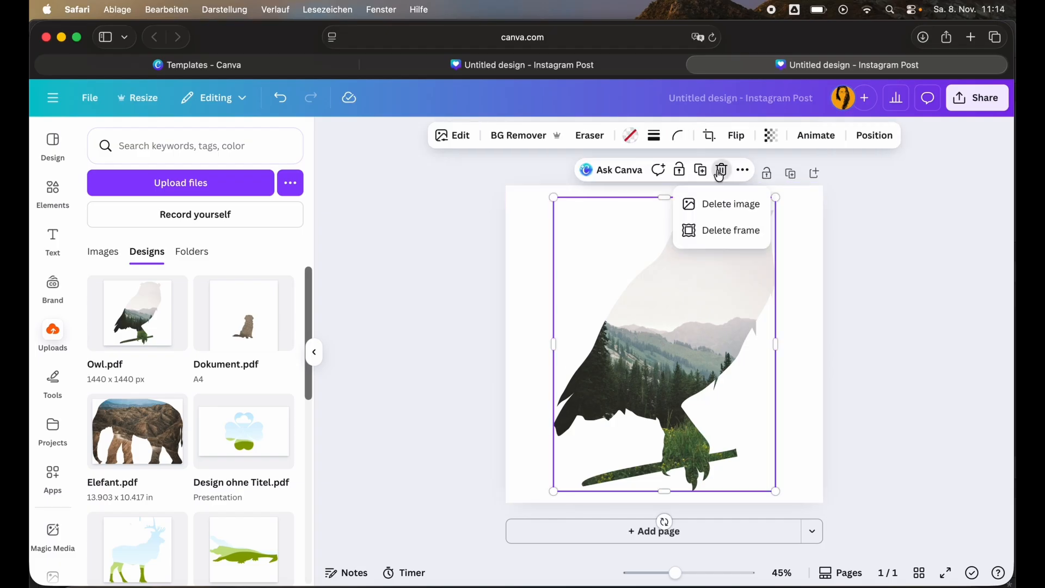
{"action": "left_click", "coordinate": [728, 208]}
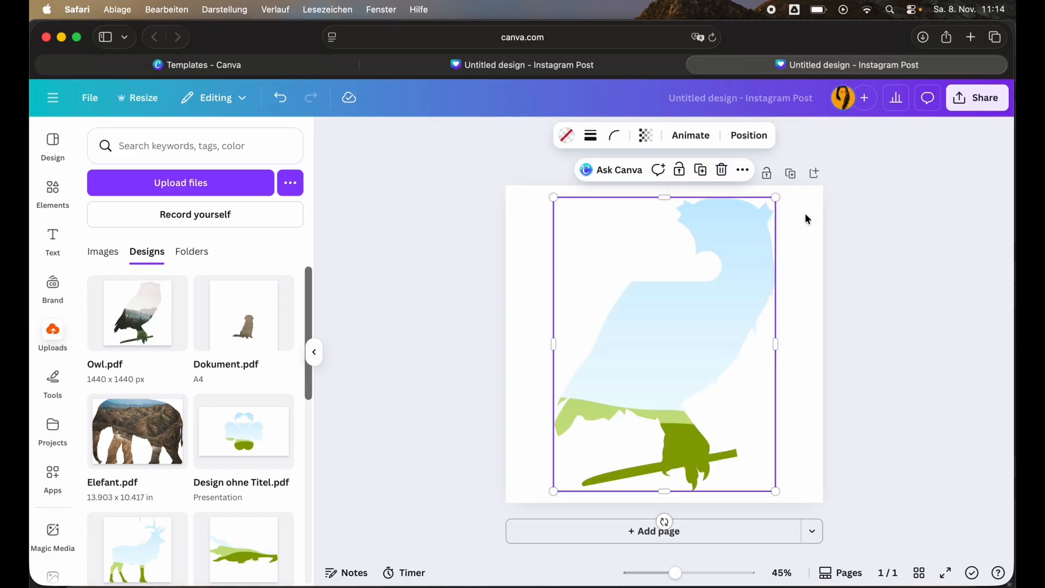
Fill the empty owl frame with the mountain lake photo from recently used elements.
{"action": "left_click", "coordinate": [907, 240]}
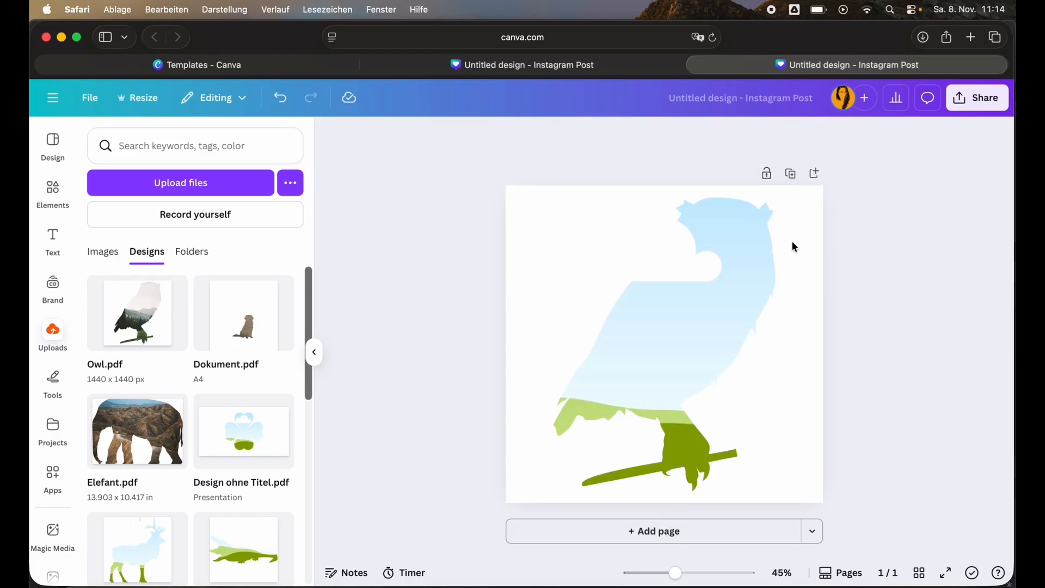
{"action": "left_click", "coordinate": [58, 195]}
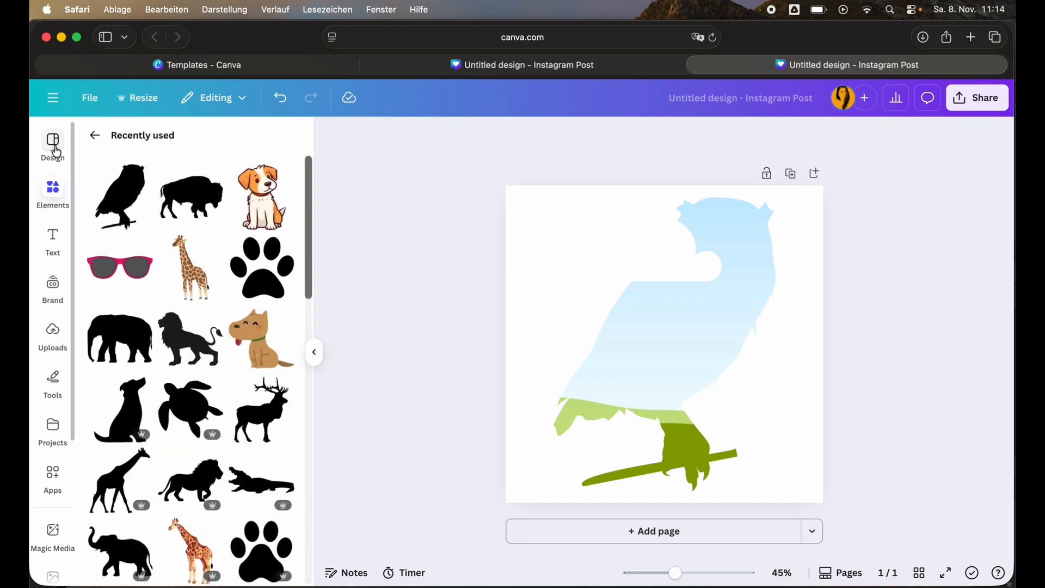
{"action": "left_click", "coordinate": [94, 136]}
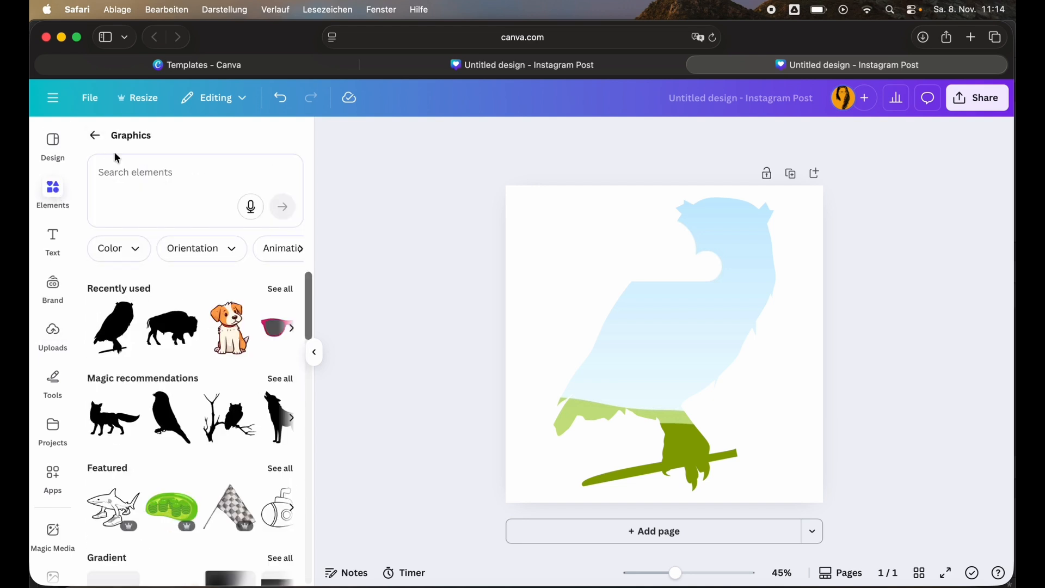
{"action": "left_click", "coordinate": [94, 136]}
{"action": "left_click_drag", "start_coordinate": [182, 334], "coordinate": [654, 349]}
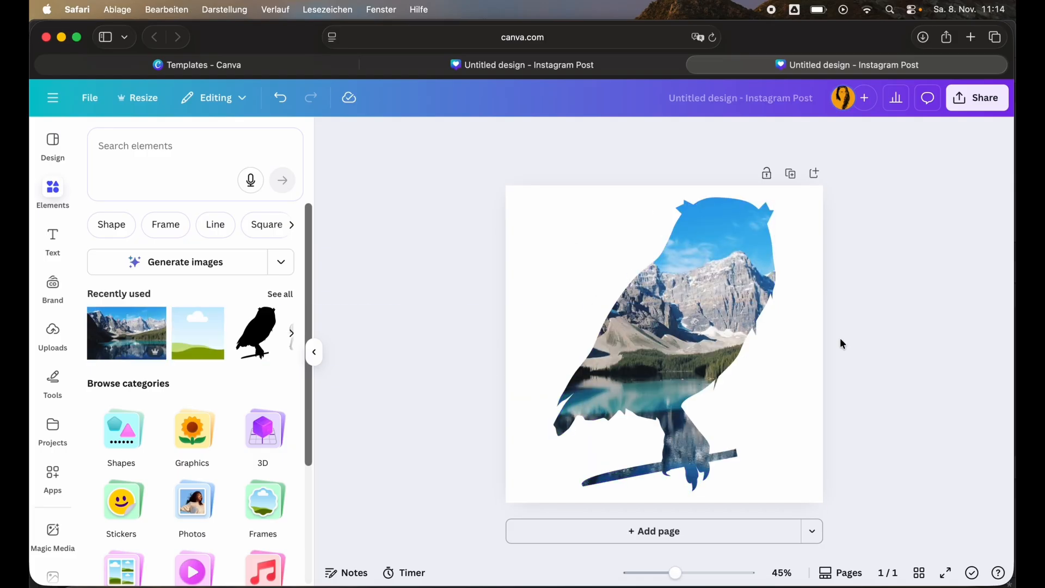
Delete the filled owl frame from the page.
{"action": "left_click", "coordinate": [720, 331]}
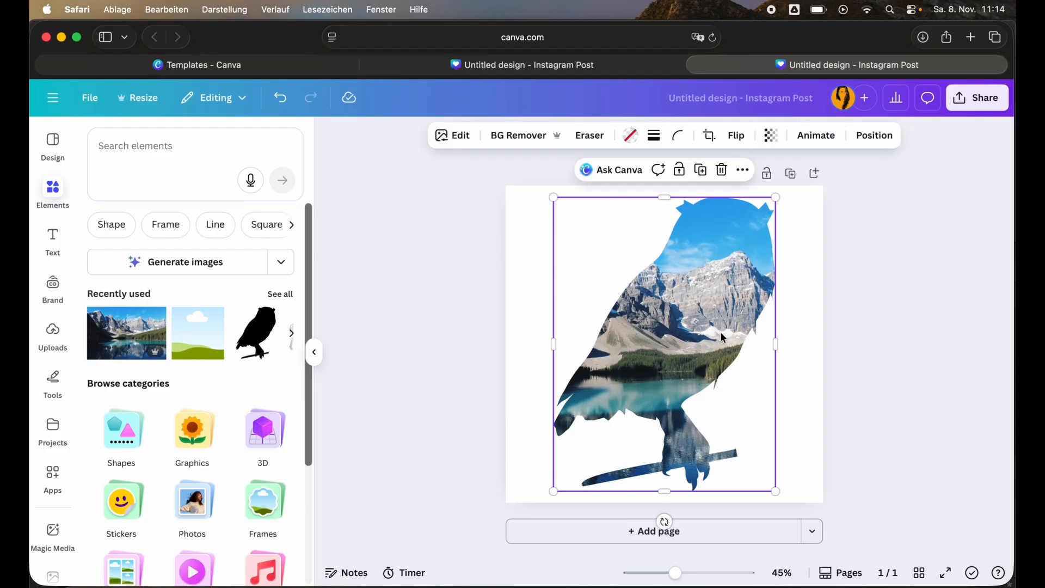
{"action": "key", "text": "Delete"}
{"action": "key", "text": "Delete"}
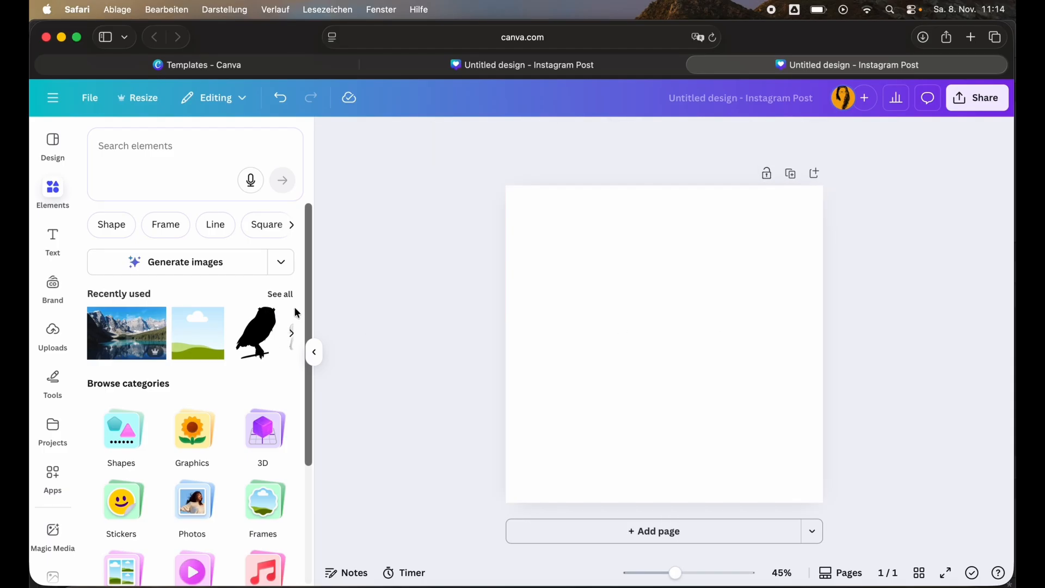
Add the cartoon dog graphic and enlarge it to fill most of the page.
{"action": "left_click", "coordinate": [190, 427]}
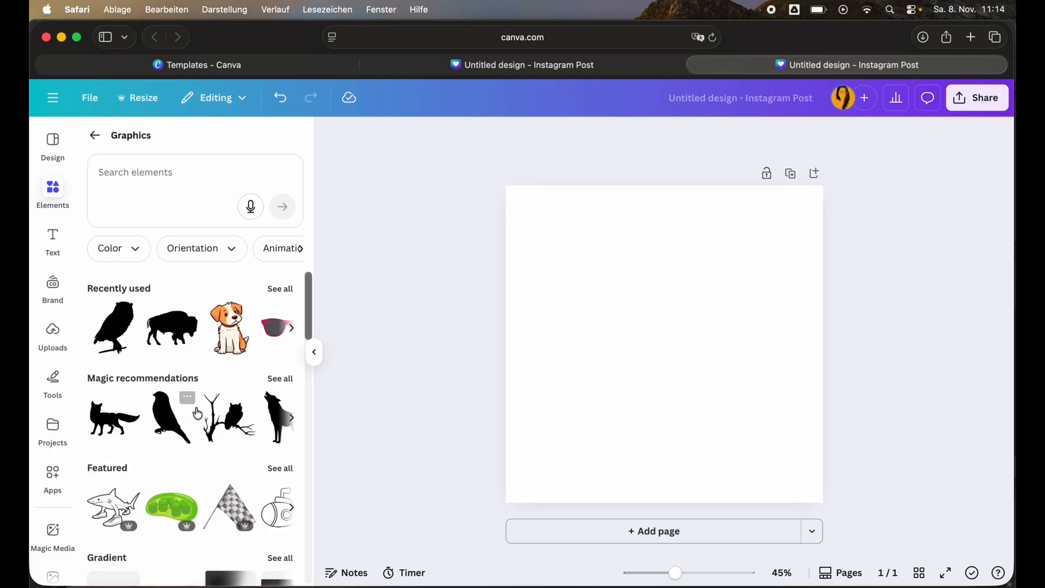
{"action": "left_click", "coordinate": [233, 339]}
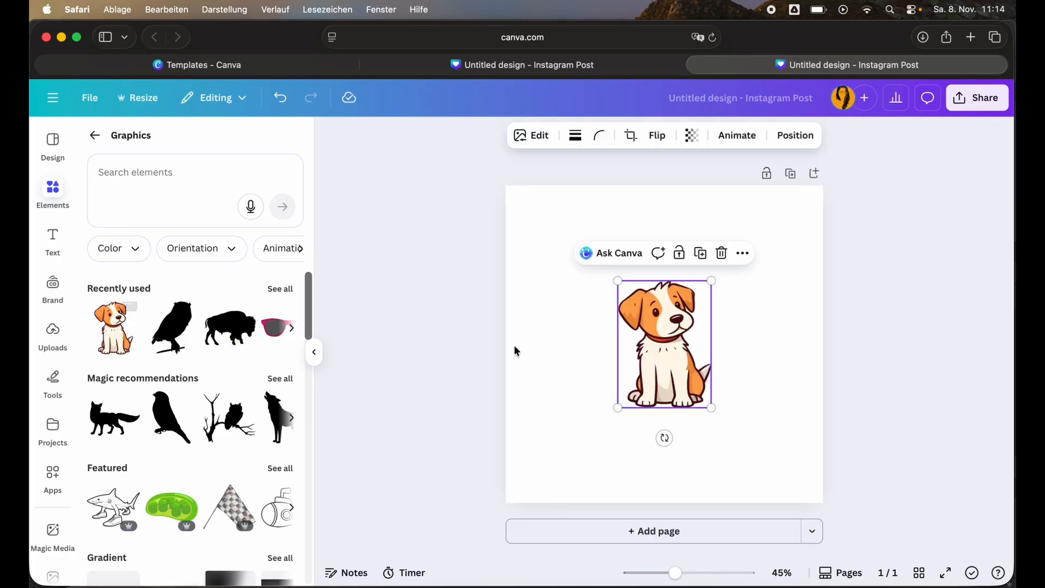
{"action": "left_click_drag", "start_coordinate": [616, 281], "coordinate": [545, 206]}
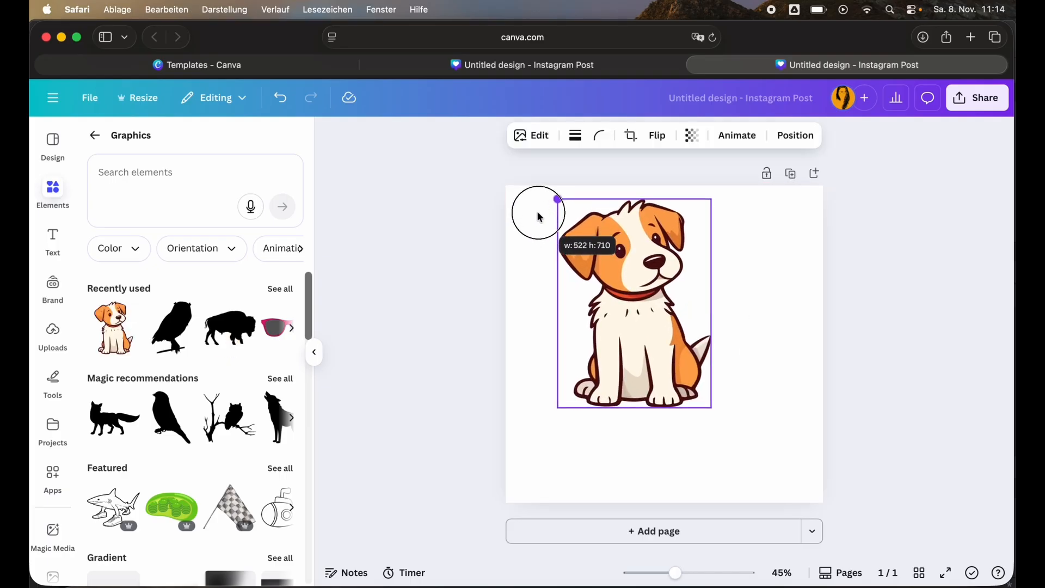
{"action": "left_click_drag", "start_coordinate": [711, 407], "coordinate": [773, 489]}
{"action": "left_click", "coordinate": [875, 214]}
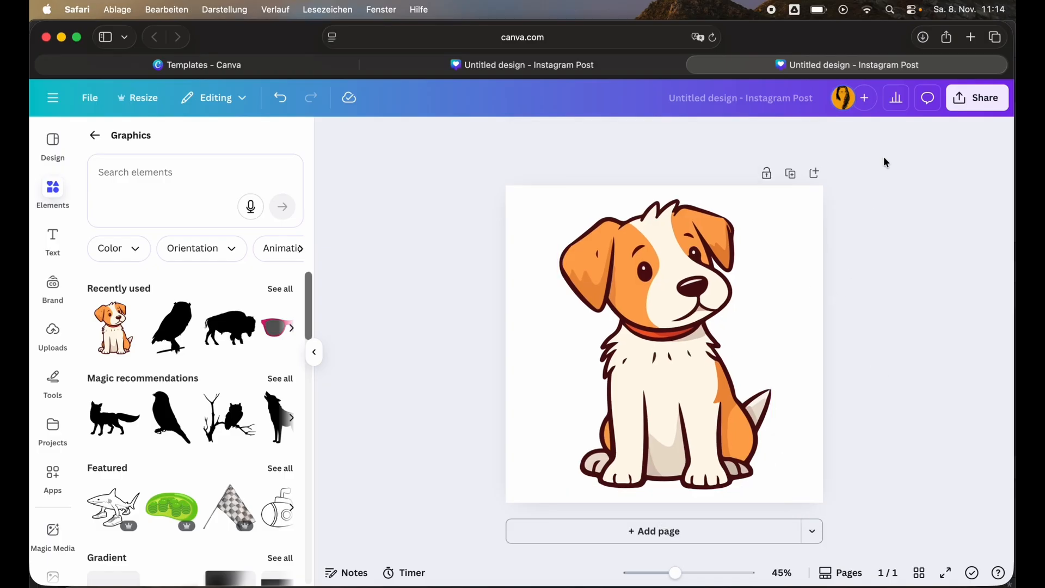
Download the dog design as a PNG.
{"action": "left_click", "coordinate": [958, 101]}
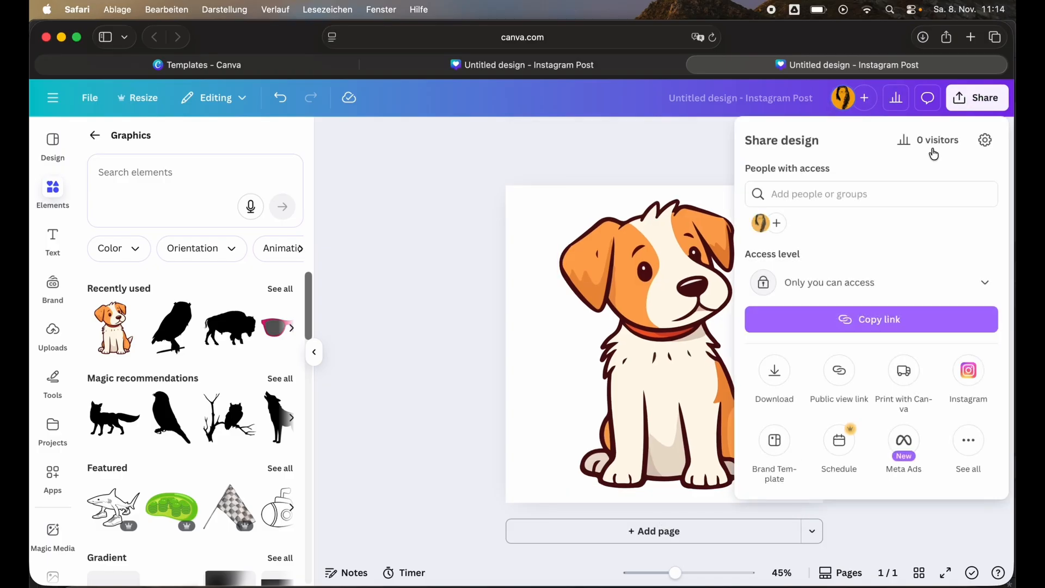
{"action": "left_click", "coordinate": [774, 370]}
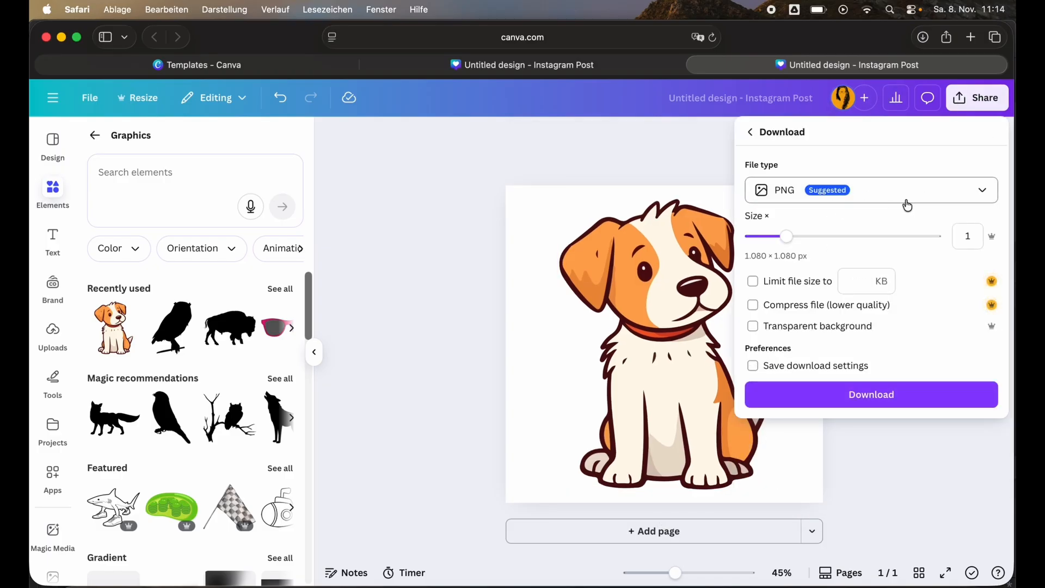
{"action": "left_click", "coordinate": [982, 195]}
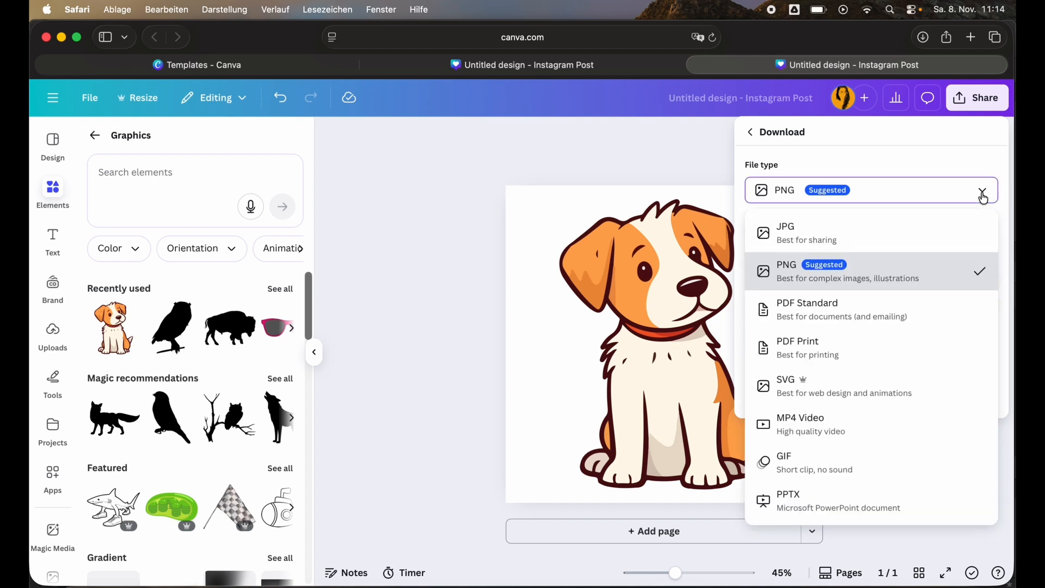
{"action": "left_click", "coordinate": [982, 195]}
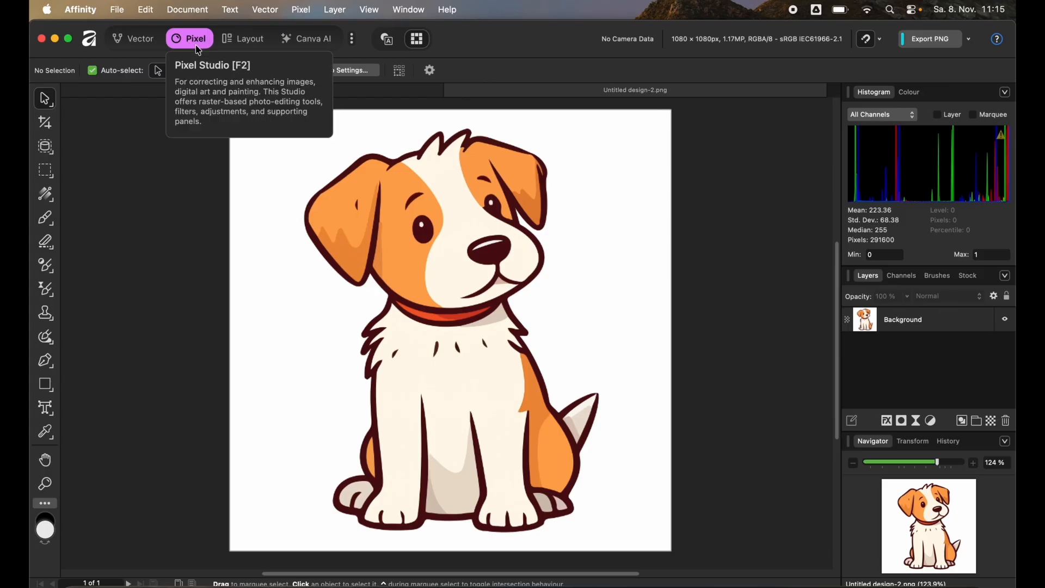
Select the dog image in the Vector studio and start Image Trace on it.
{"action": "left_click", "coordinate": [132, 47]}
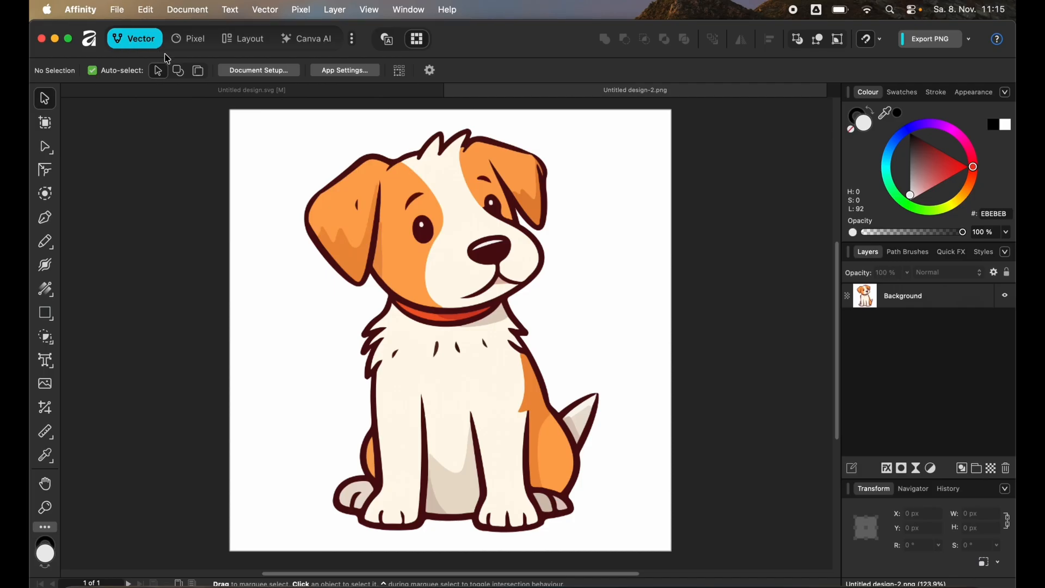
{"action": "key", "text": "super+a"}
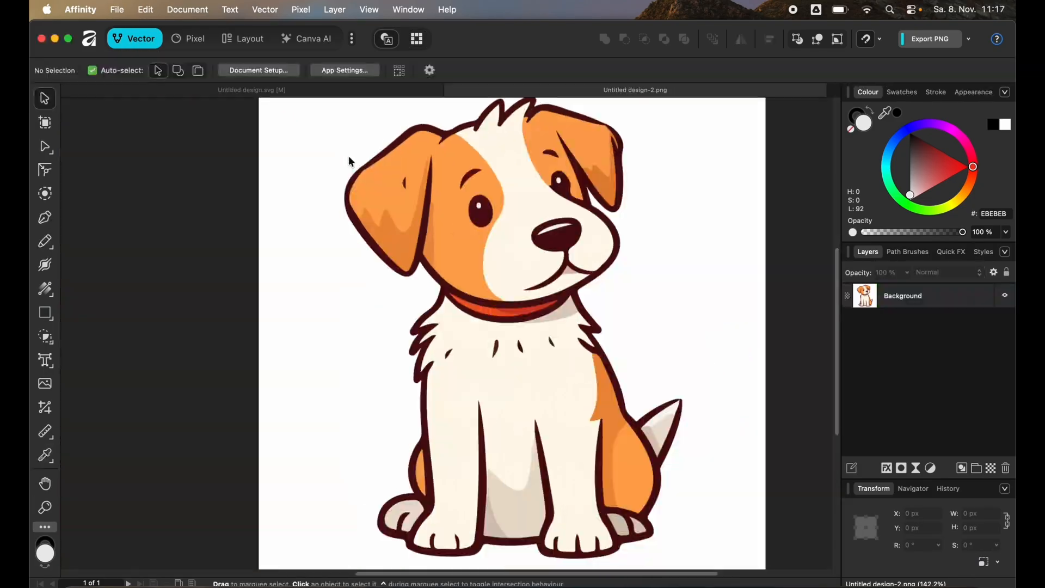
{"action": "left_click", "coordinate": [350, 162]}
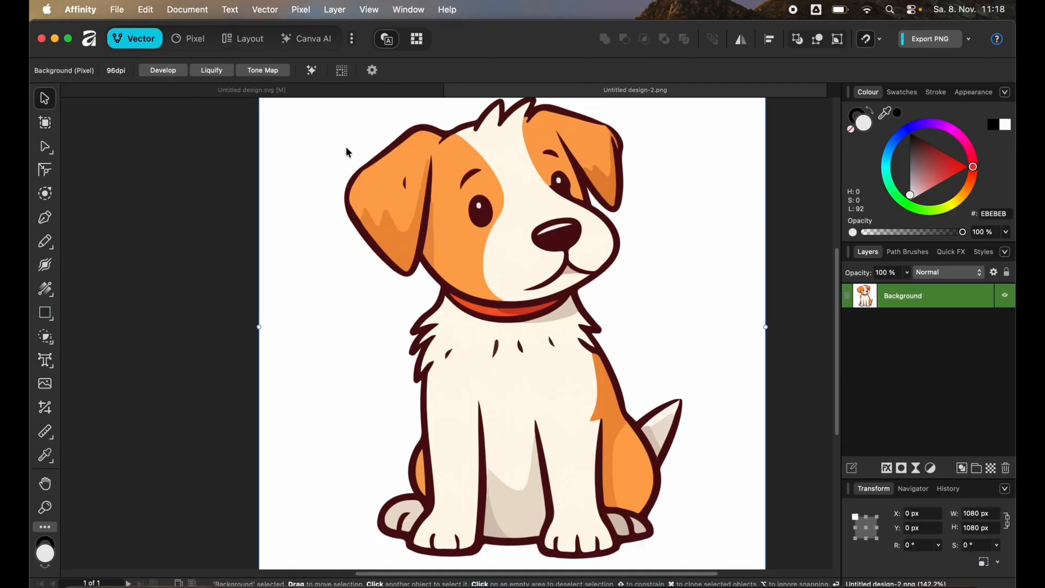
{"action": "left_click", "coordinate": [266, 10]}
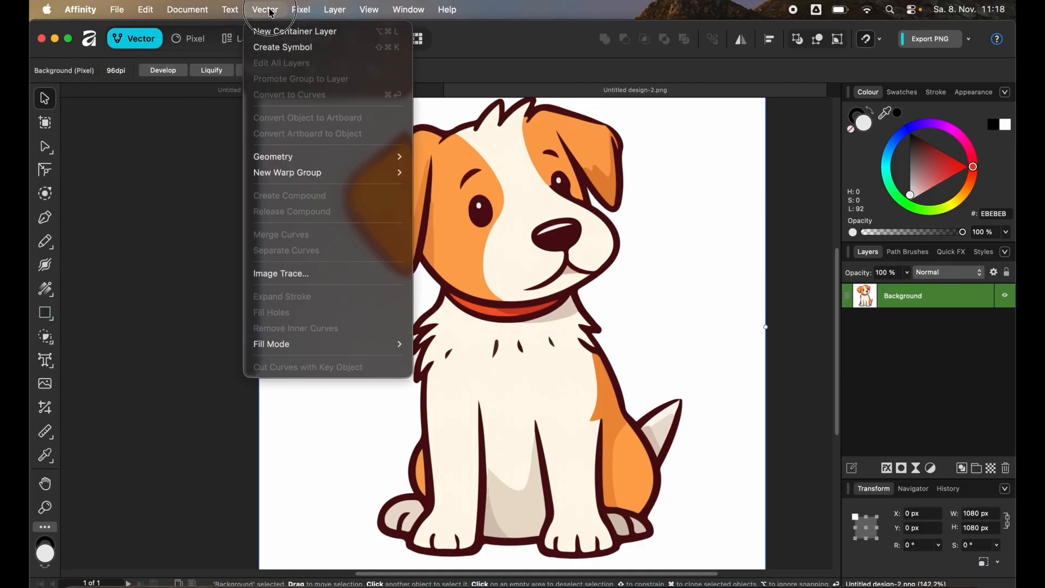
{"action": "left_click", "coordinate": [281, 272]}
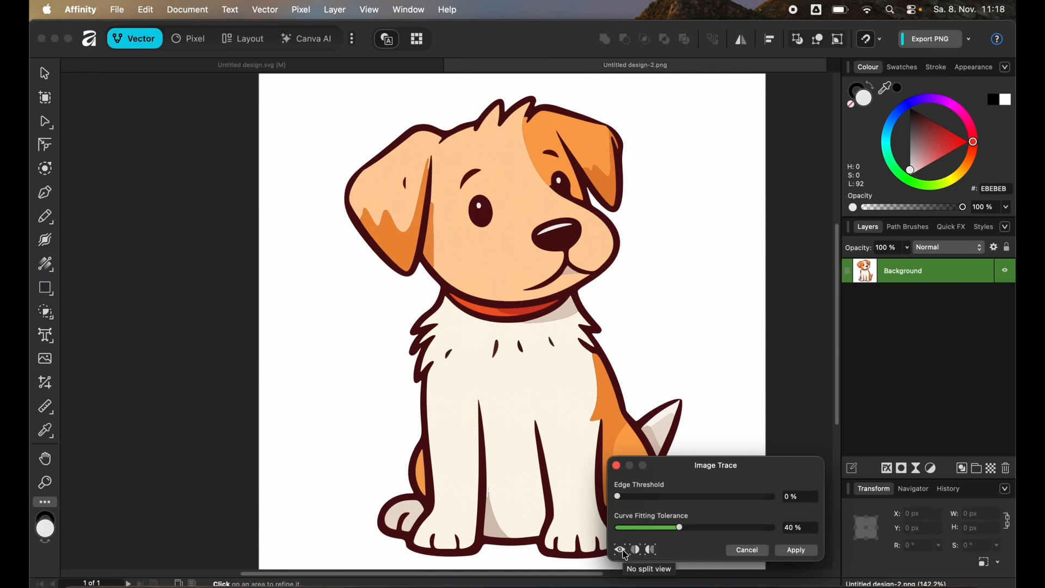
Switch the trace preview to mirror view and set Edge Threshold to 95%.
{"action": "left_click", "coordinate": [652, 553]}
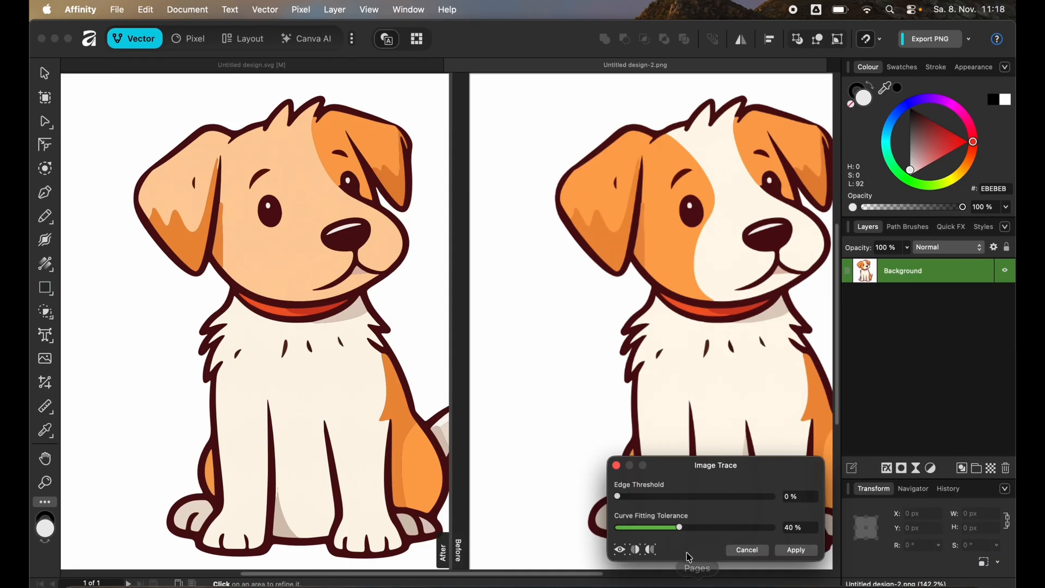
{"action": "left_click", "coordinate": [732, 496]}
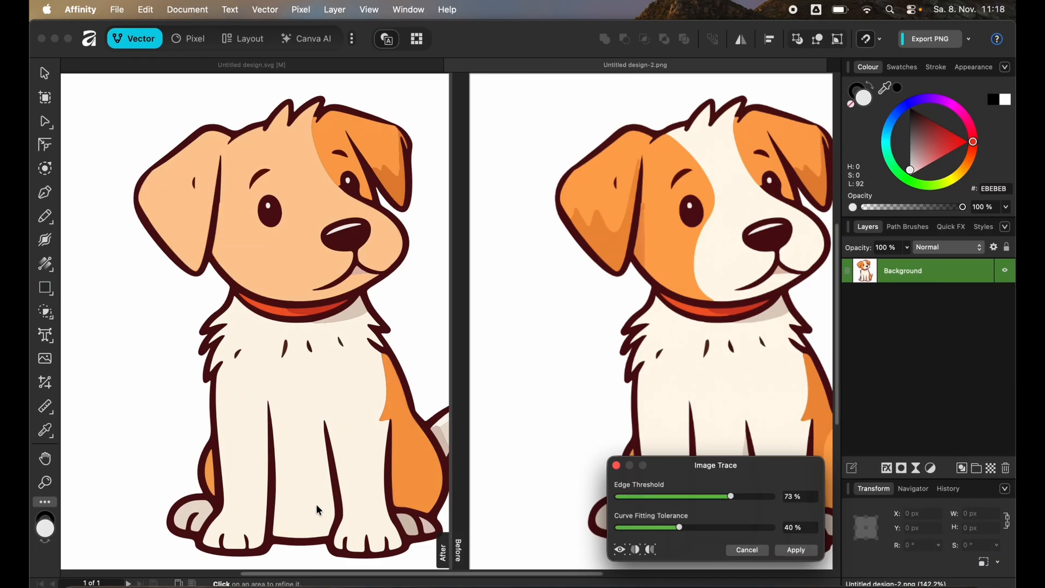
{"action": "left_click", "coordinate": [766, 498]}
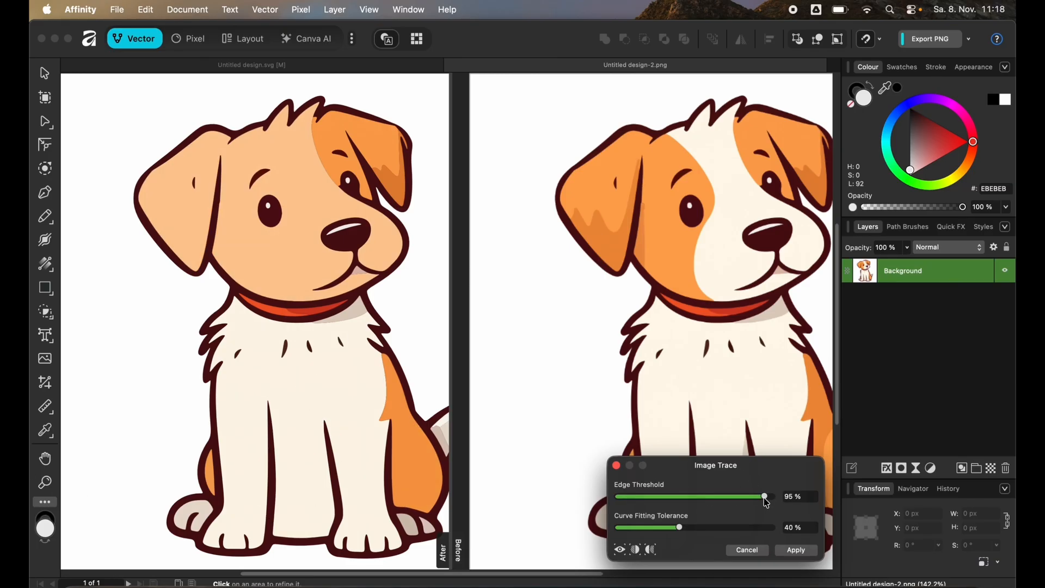
Set Edge Threshold to 100% and Curve Fitting Tolerance to 30%, then apply the image trace.
{"action": "left_click", "coordinate": [774, 497]}
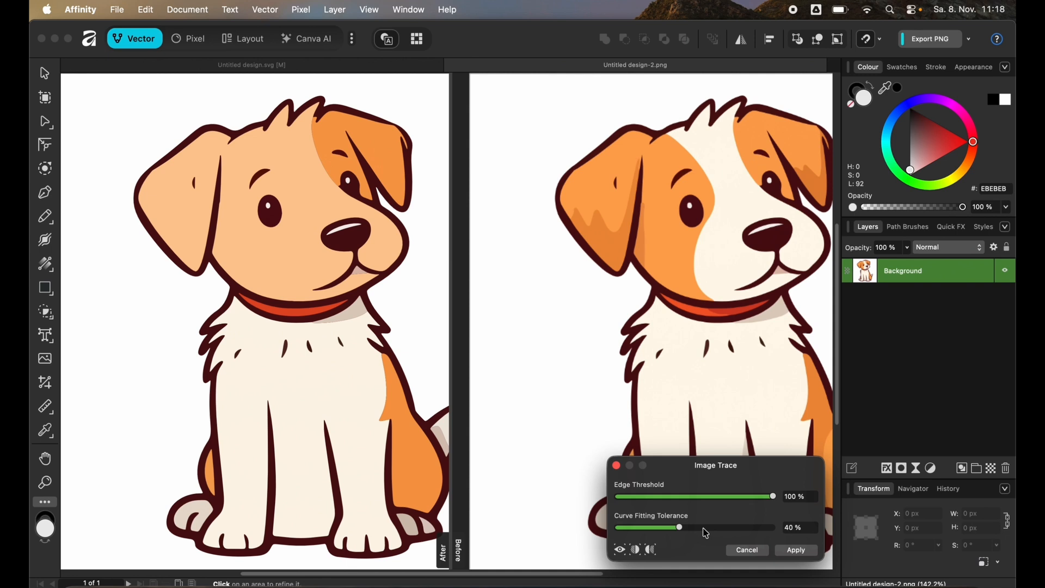
{"action": "scroll", "coordinate": [213, 338], "scroll_direction": "up", "scroll_amount": 5}
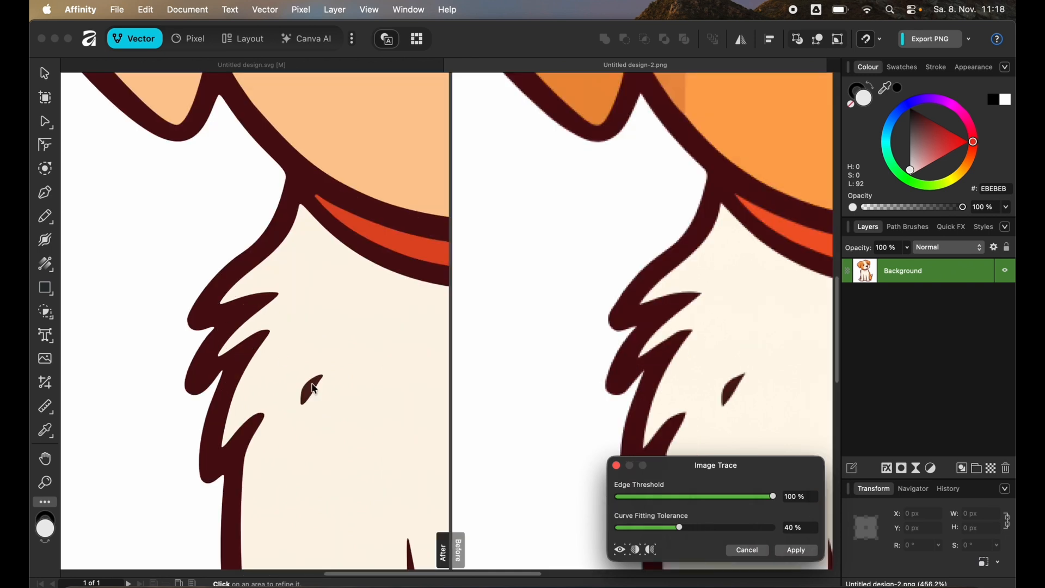
{"action": "left_click", "coordinate": [632, 530]}
{"action": "left_click", "coordinate": [619, 529]}
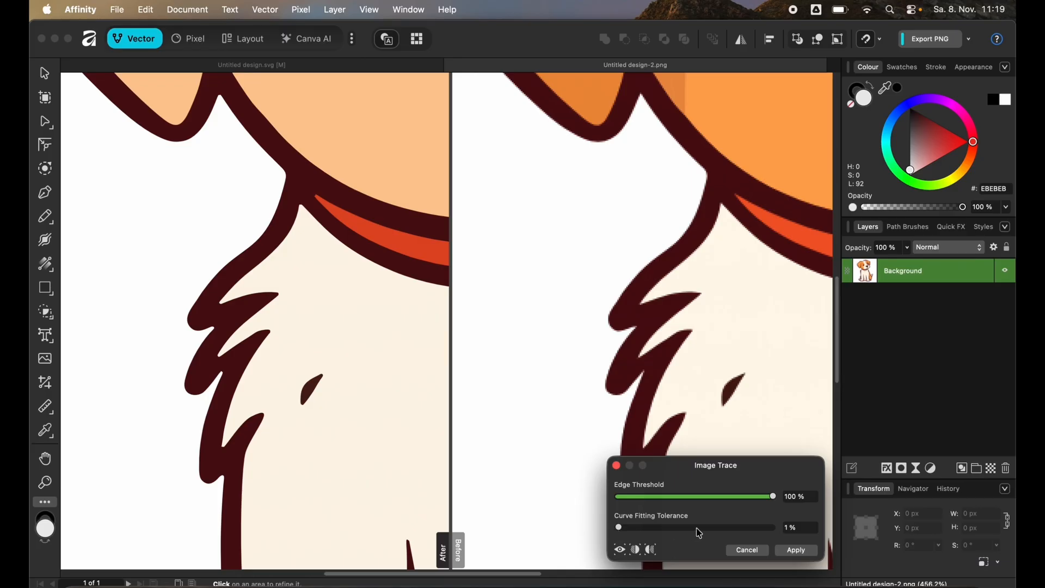
{"action": "left_click_drag", "start_coordinate": [624, 531], "coordinate": [532, 532]}
{"action": "left_click", "coordinate": [776, 530]}
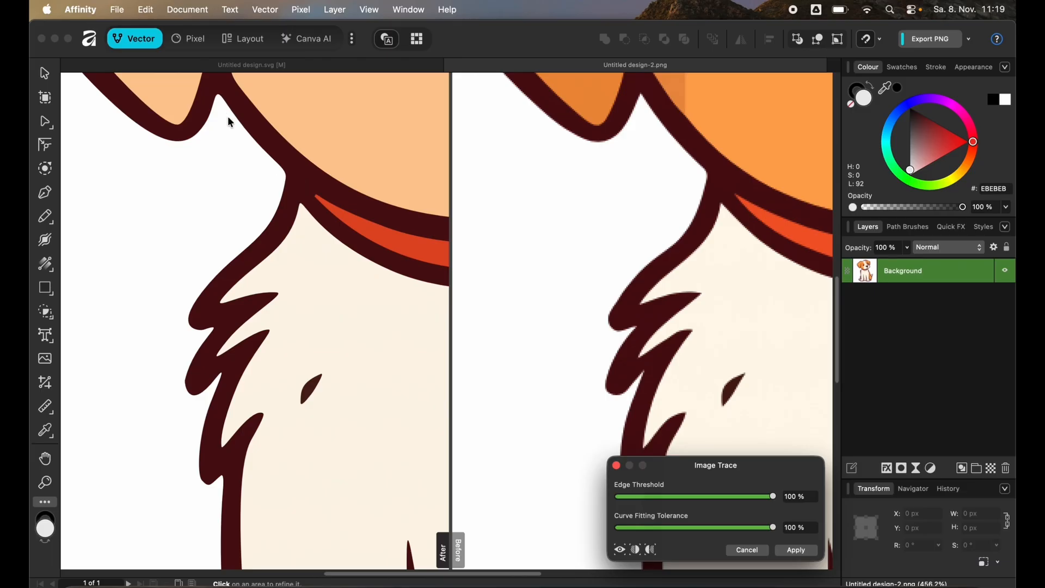
{"action": "left_click", "coordinate": [665, 528]}
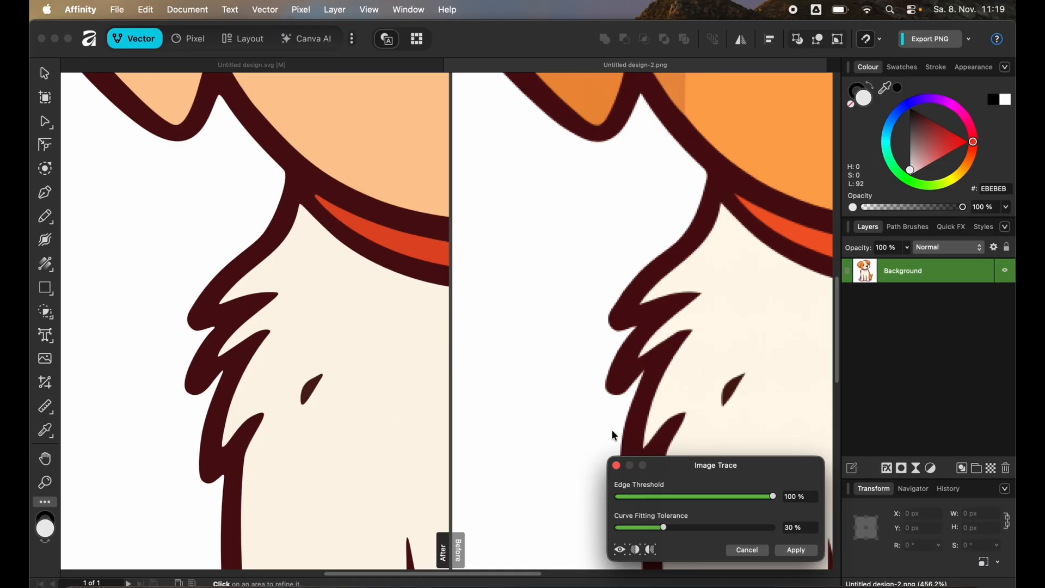
{"action": "left_click", "coordinate": [796, 550]}
Delete the white background curve at the bottom of the traced Background group.
{"action": "key", "text": "super+0"}
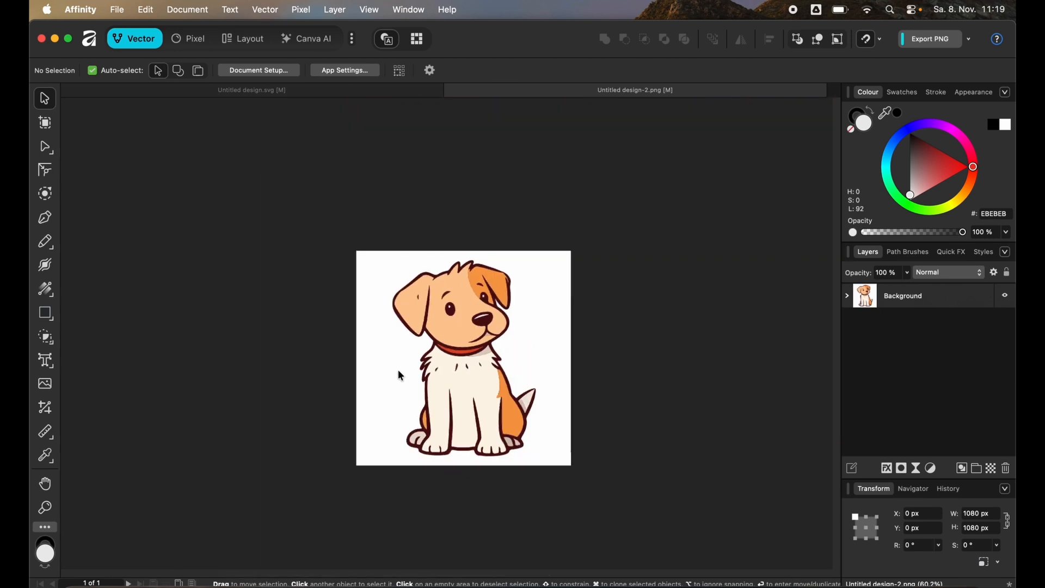
{"action": "scroll", "coordinate": [400, 376], "scroll_direction": "up", "scroll_amount": 1}
{"action": "left_click", "coordinate": [851, 299]}
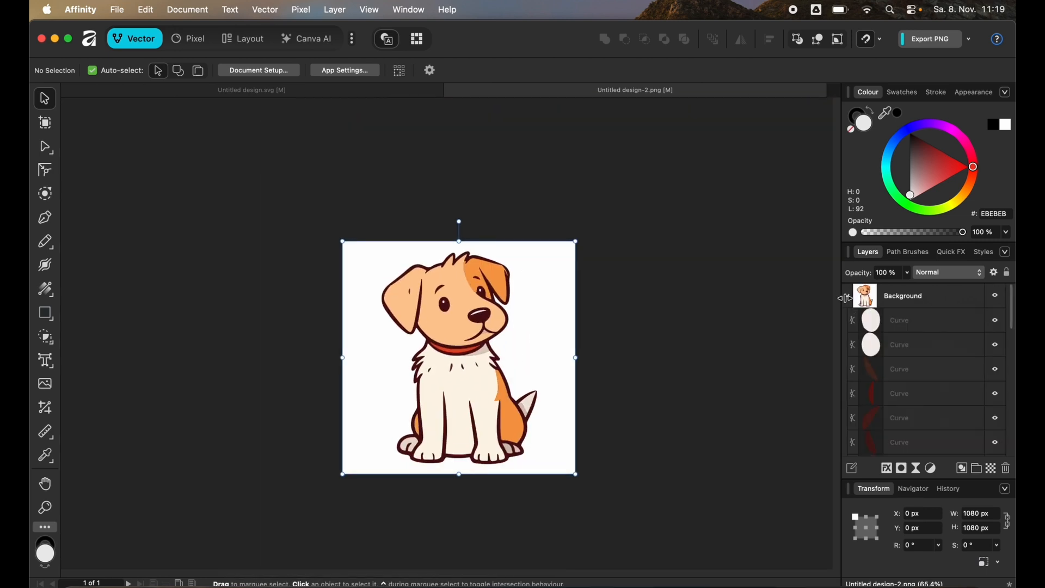
{"action": "scroll", "coordinate": [916, 355], "scroll_direction": "down", "scroll_amount": 5}
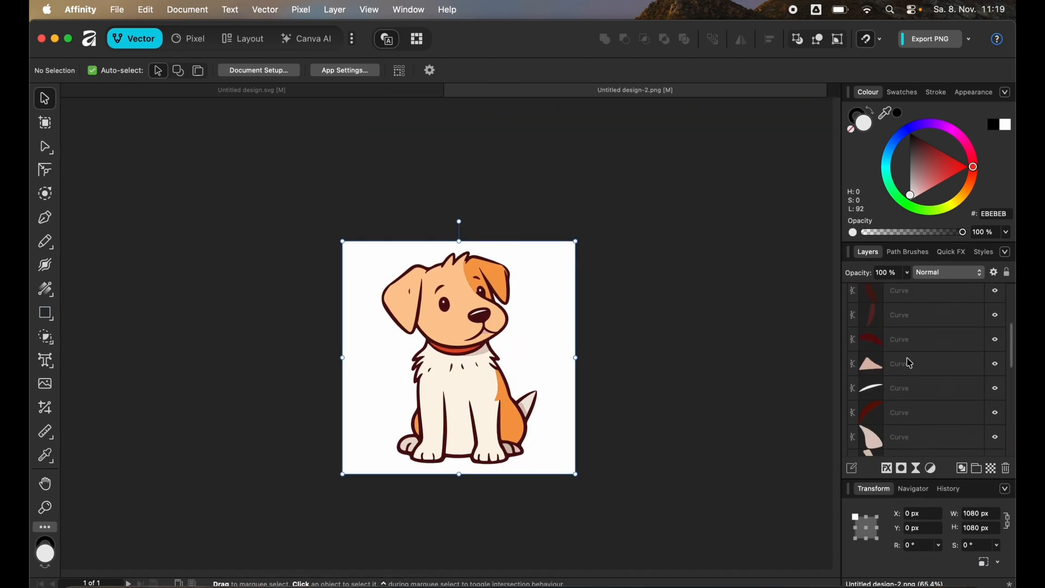
{"action": "scroll", "coordinate": [911, 353], "scroll_direction": "down", "scroll_amount": 5}
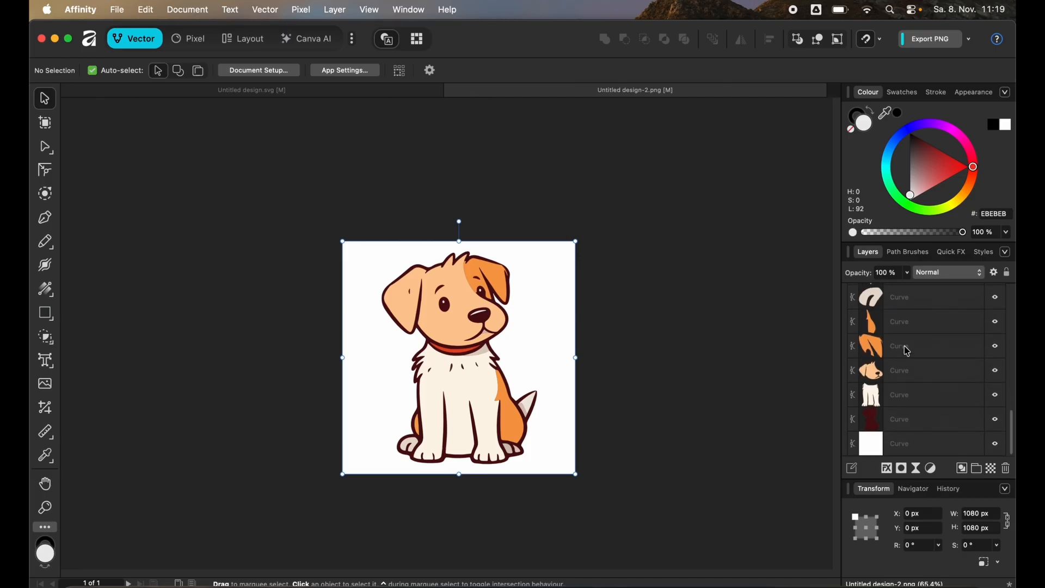
{"action": "left_click", "coordinate": [893, 448]}
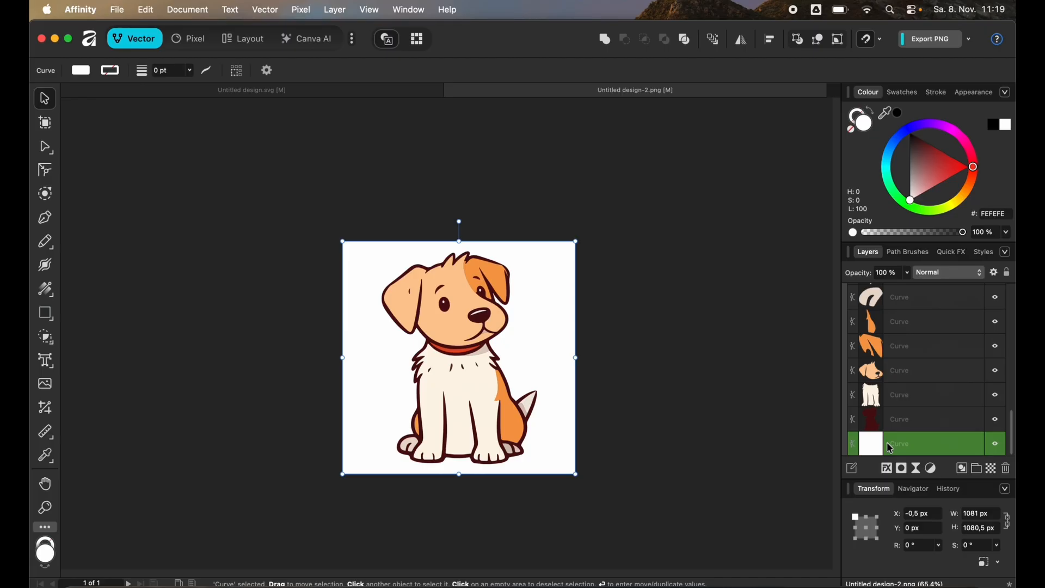
{"action": "key", "text": "Delete"}
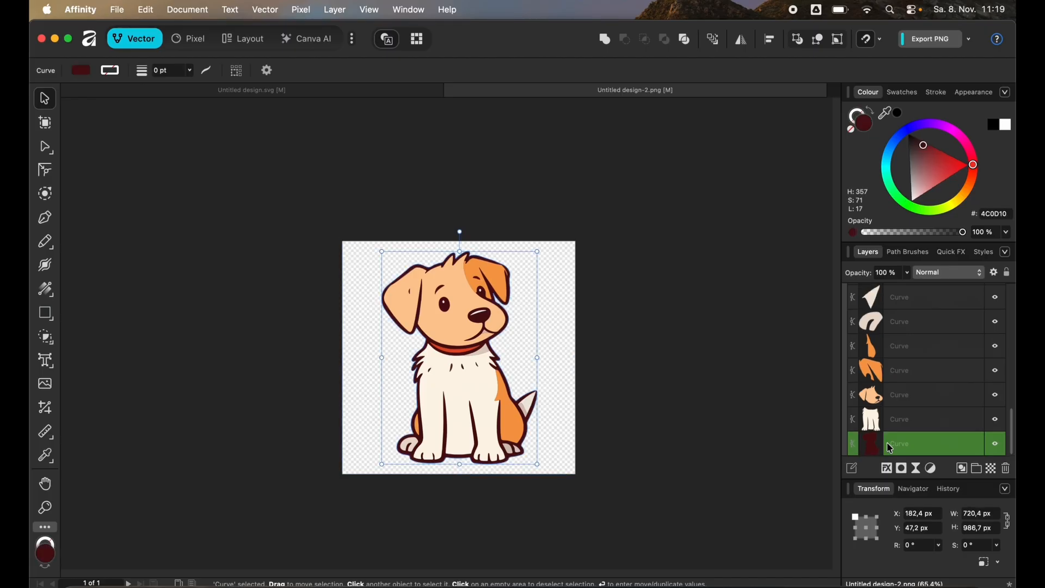
Select all traced curves and merge them into one dog silhouette with Add.
{"action": "left_click", "coordinate": [665, 417]}
{"action": "left_click_drag", "start_coordinate": [575, 532], "coordinate": [314, 224]}
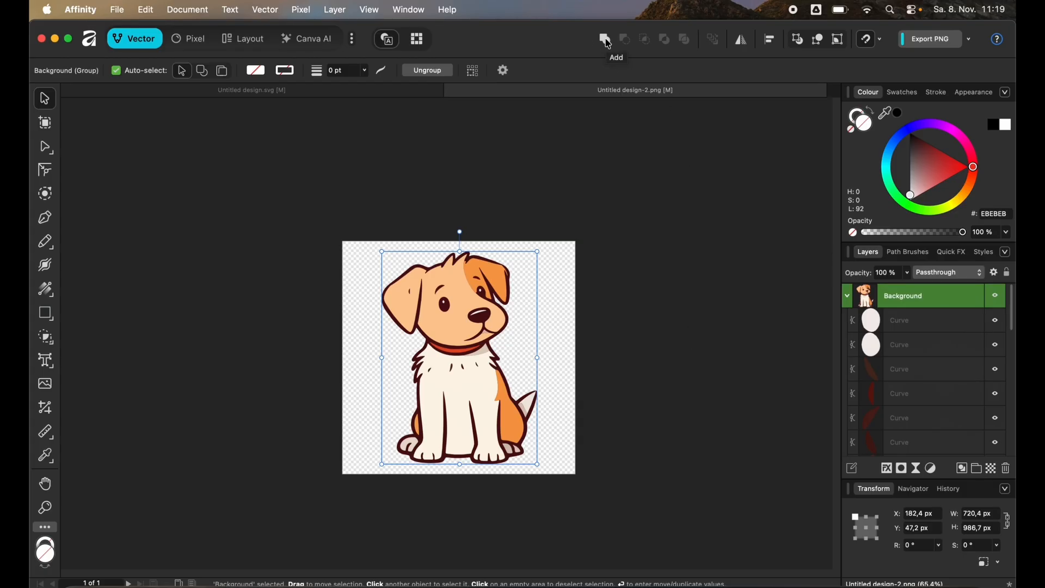
{"action": "left_click", "coordinate": [608, 43]}
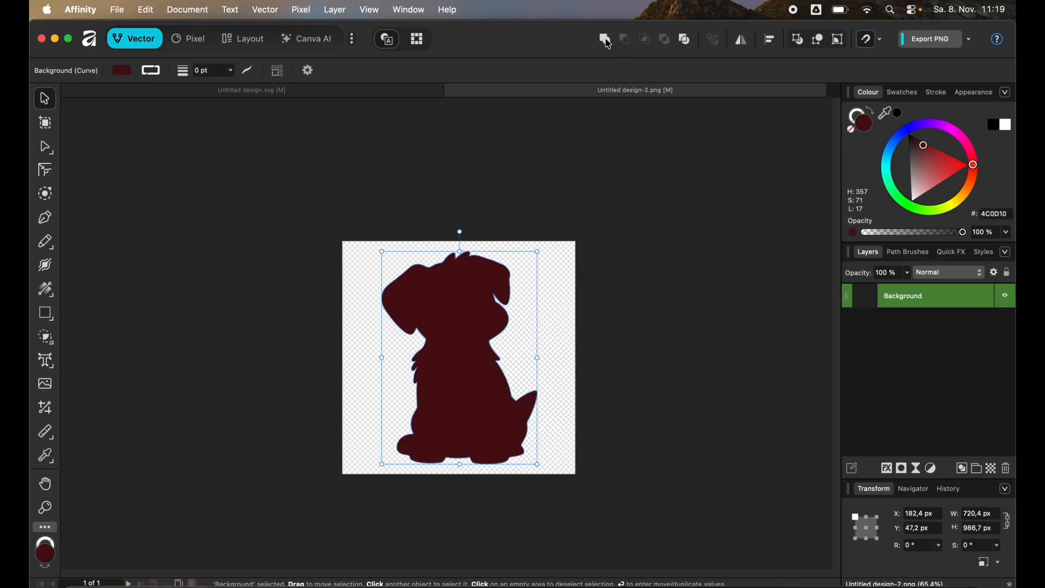
Convert the dog silhouette into a picture frame.
{"action": "left_click", "coordinate": [628, 346]}
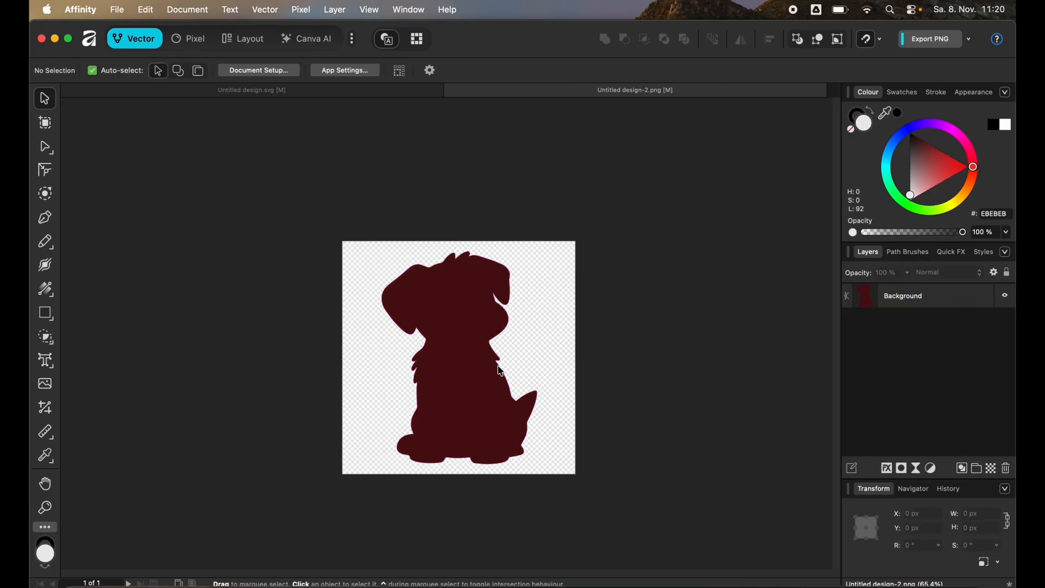
{"action": "right_click", "coordinate": [466, 376]}
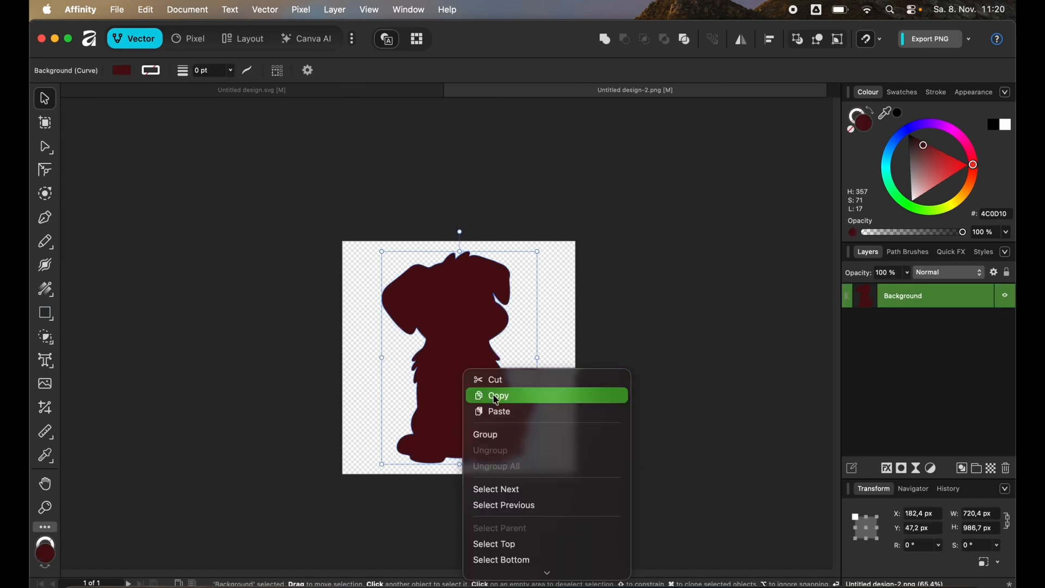
{"action": "scroll", "coordinate": [537, 432], "scroll_direction": "down", "scroll_amount": 5}
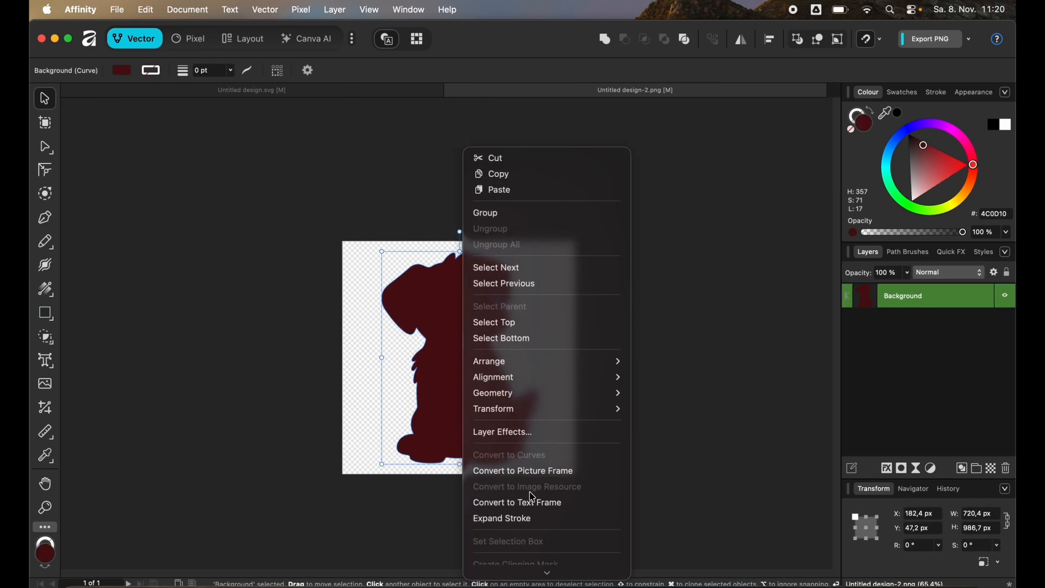
{"action": "left_click", "coordinate": [544, 472]}
Replace the frame's image with Untitled design.png from Downloads.
{"action": "left_click", "coordinate": [134, 71]}
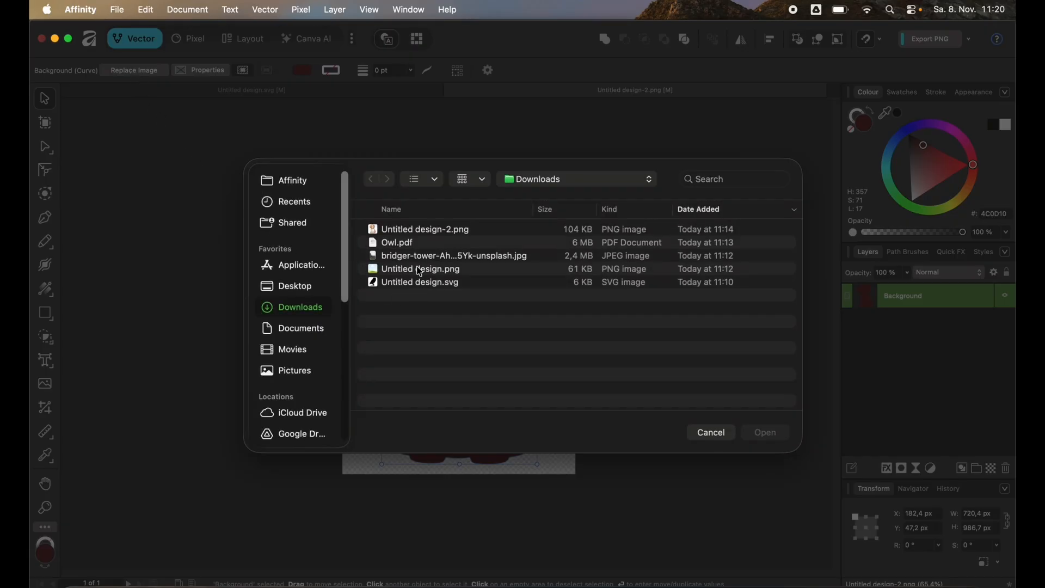
{"action": "left_click", "coordinate": [419, 270]}
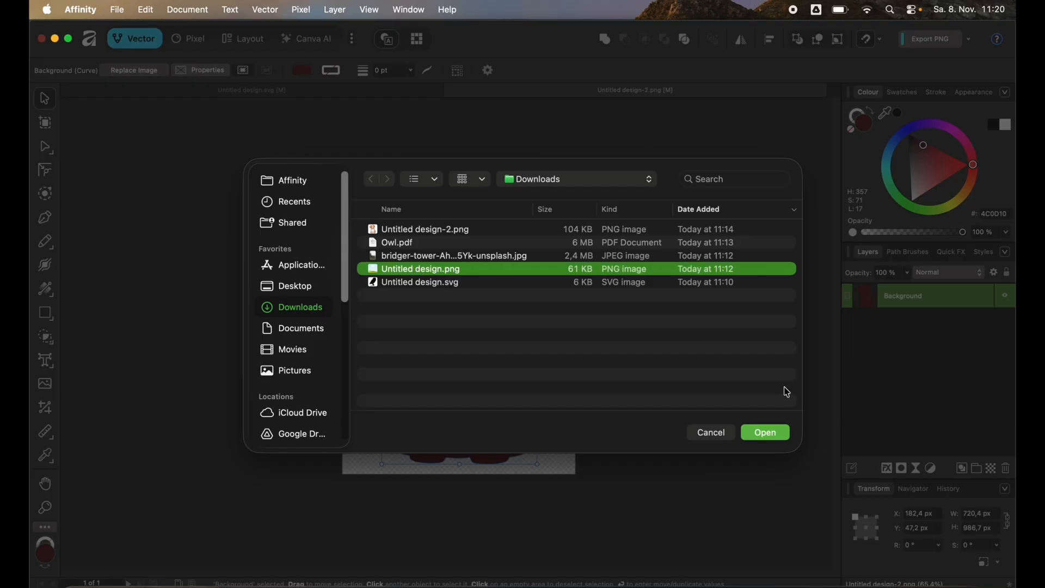
{"action": "left_click", "coordinate": [780, 437]}
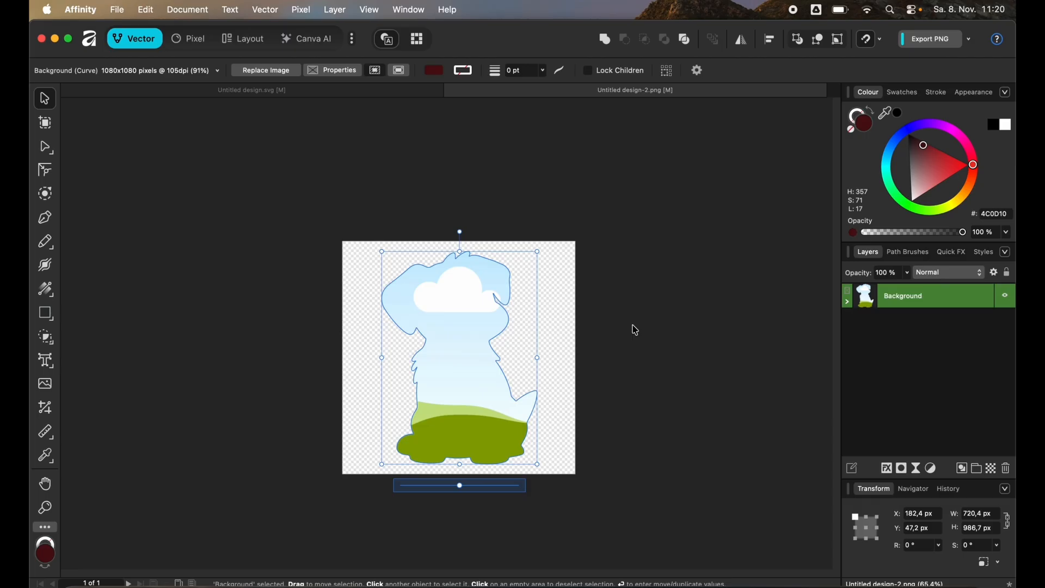
{"action": "left_click", "coordinate": [636, 330]}
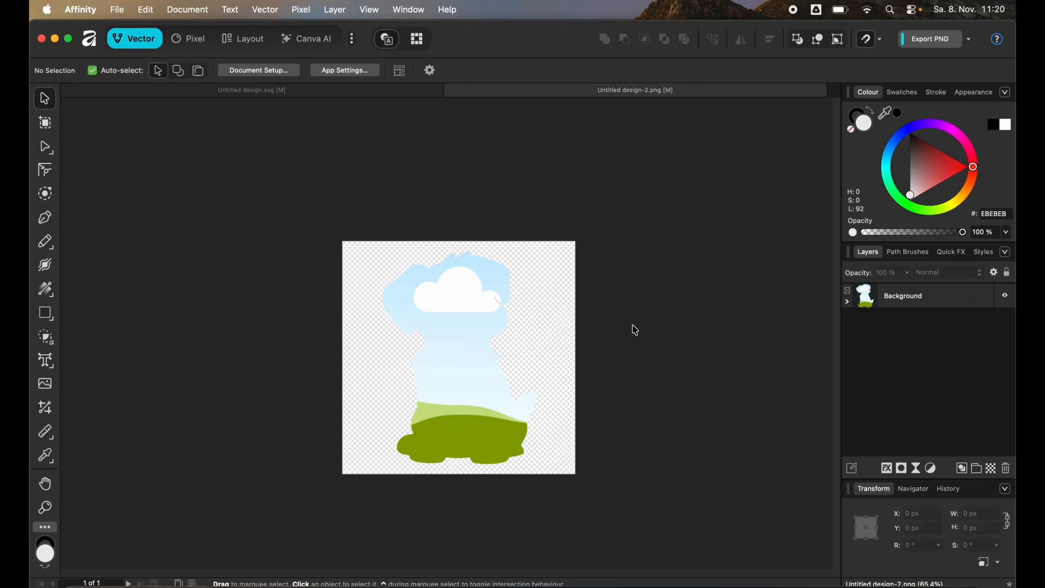
Export the framed dog silhouette as a PDF.
{"action": "left_click", "coordinate": [971, 39]}
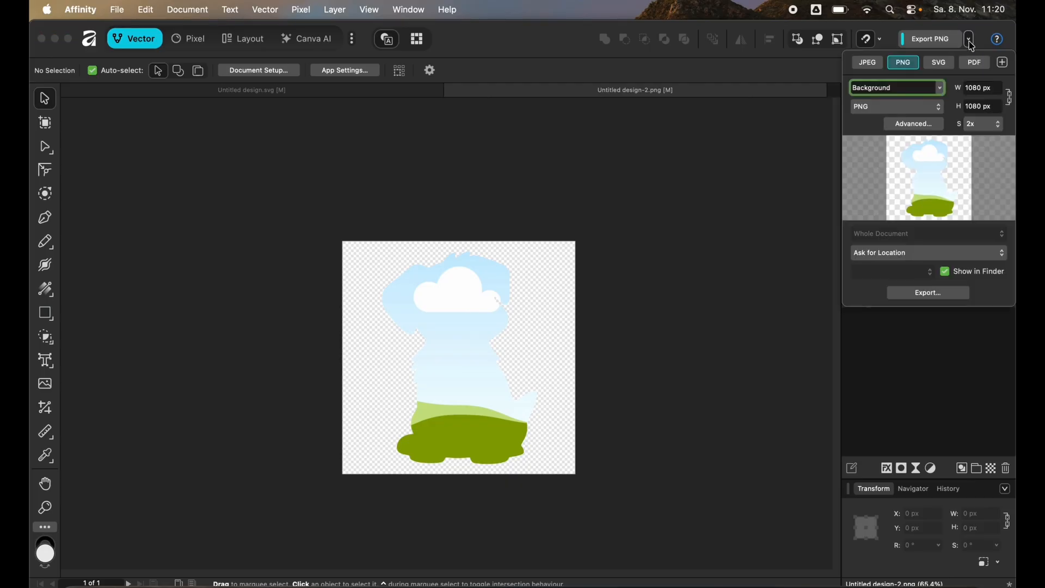
{"action": "left_click", "coordinate": [975, 62]}
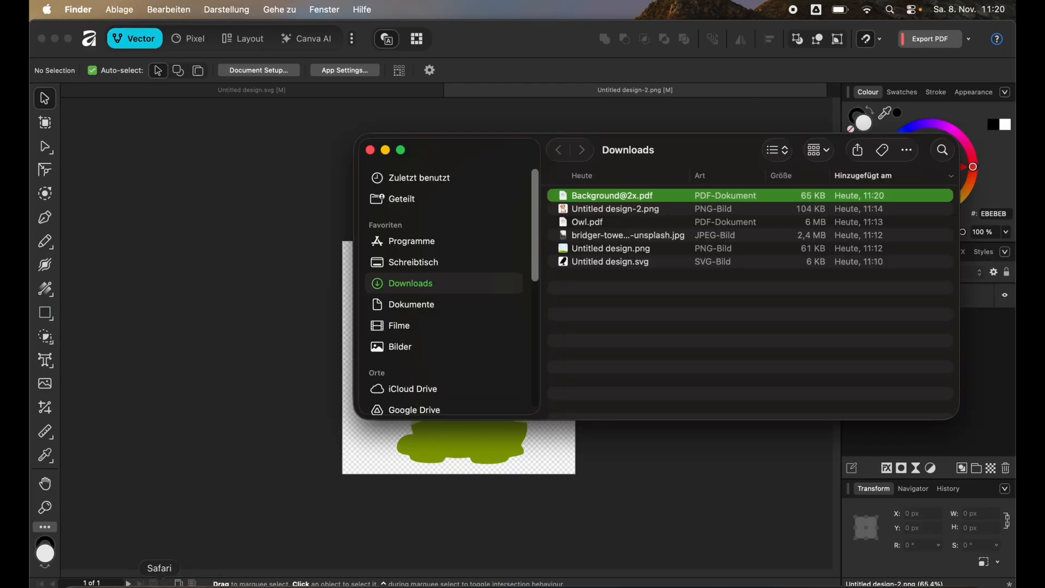
{"action": "left_click", "coordinate": [159, 584]}
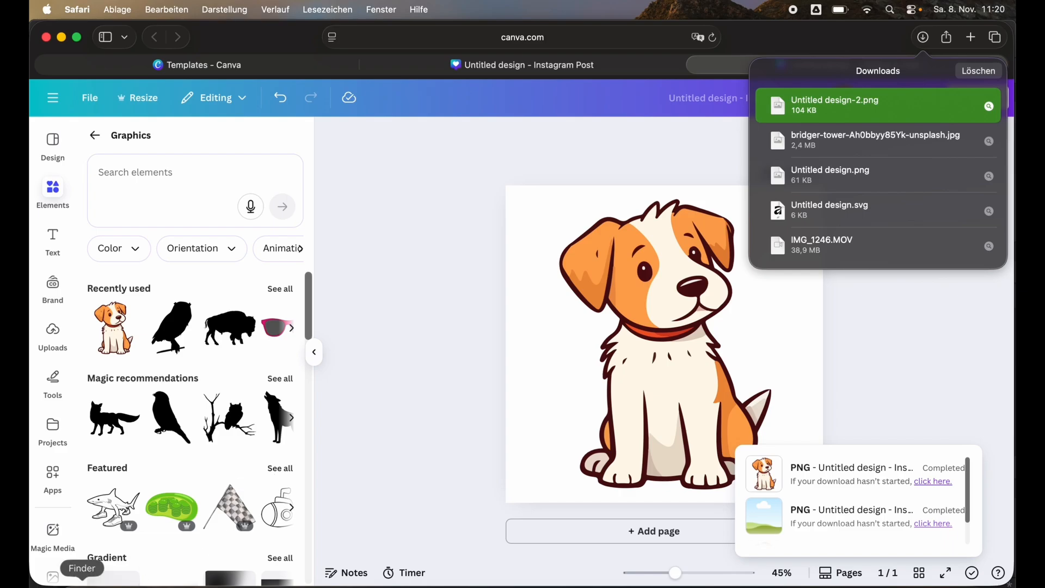
{"action": "left_click", "coordinate": [81, 584]}
{"action": "left_click_drag", "start_coordinate": [583, 195], "coordinate": [442, 463]}
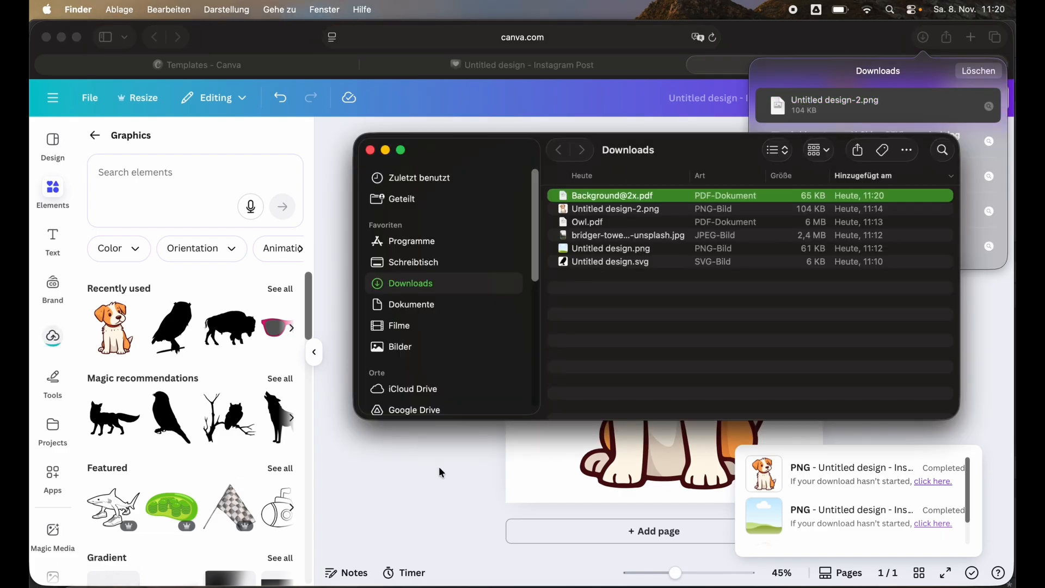
{"action": "left_click", "coordinate": [424, 462]}
{"action": "left_click", "coordinate": [52, 336]}
{"action": "left_click_drag", "start_coordinate": [144, 305], "coordinate": [646, 331]}
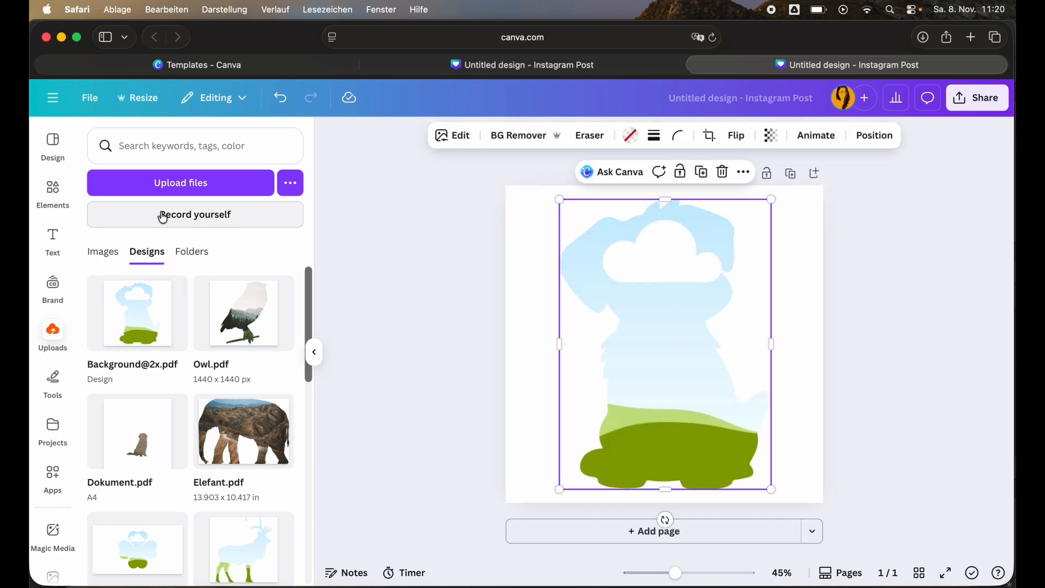
Fill the dog-shaped frame with the mountain lake photo from recently used elements.
{"action": "left_click", "coordinate": [52, 191]}
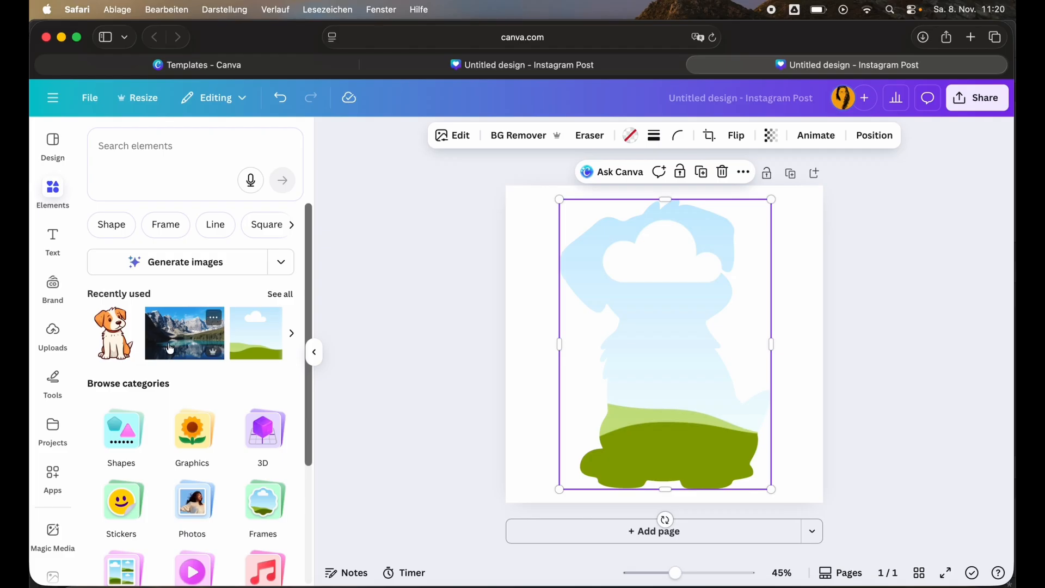
{"action": "left_click_drag", "start_coordinate": [188, 329], "coordinate": [631, 324]}
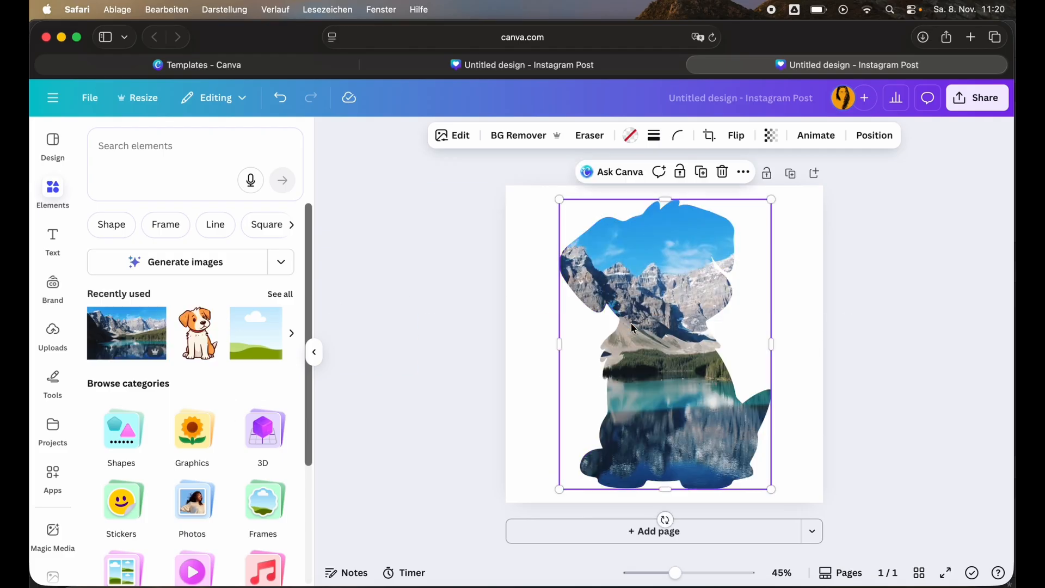
{"action": "key", "text": "super+z"}
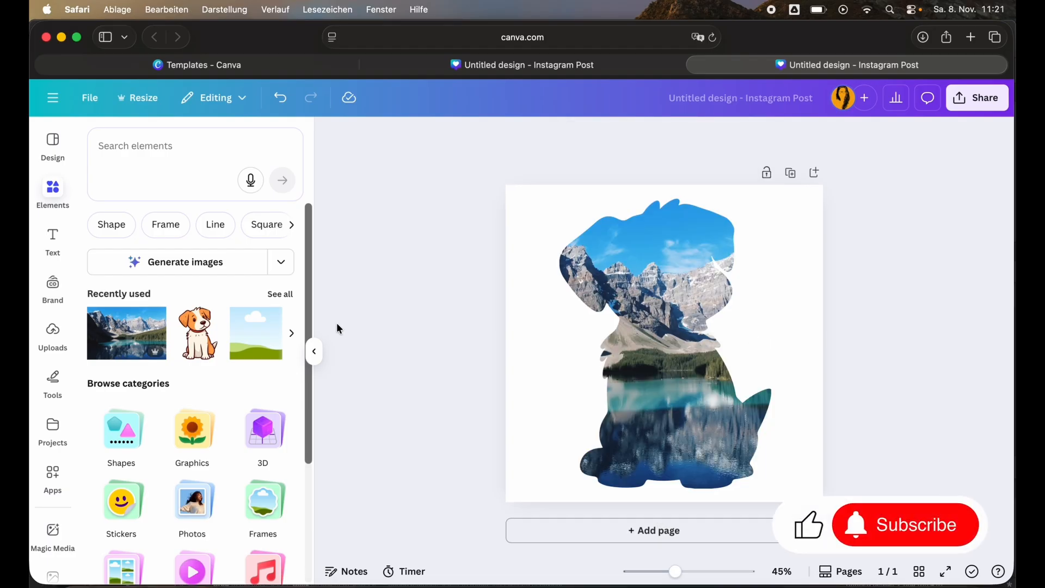
{"action": "left_click", "coordinate": [631, 297]}
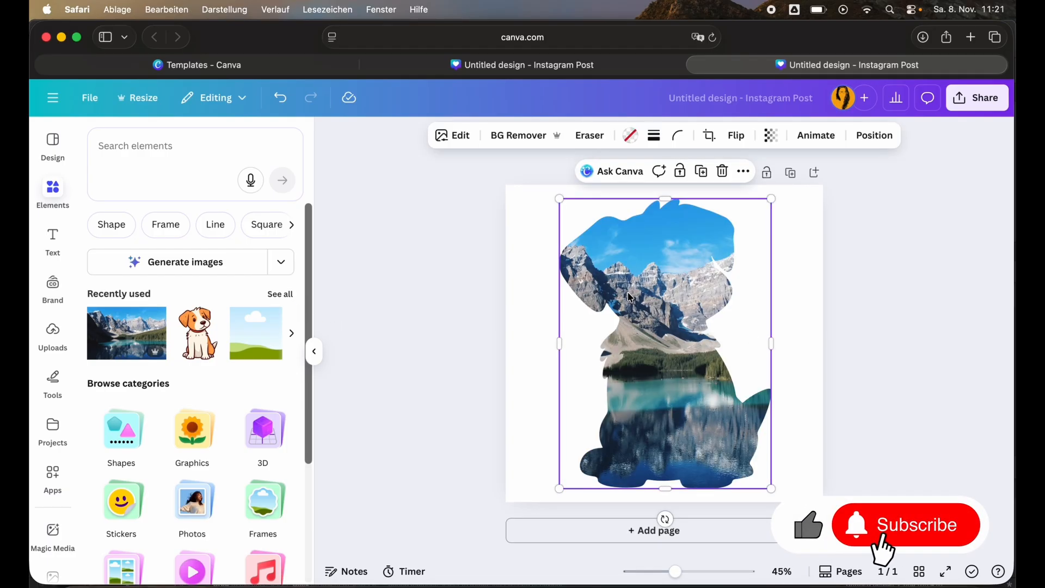
Undo the photo fill and the dog frame placement.
{"action": "key", "text": "super+z"}
{"action": "key", "text": "super+z"}
Add the pink sunglasses graphic from recently used and enlarge it to nearly the page width.
{"action": "left_click", "coordinate": [280, 294]}
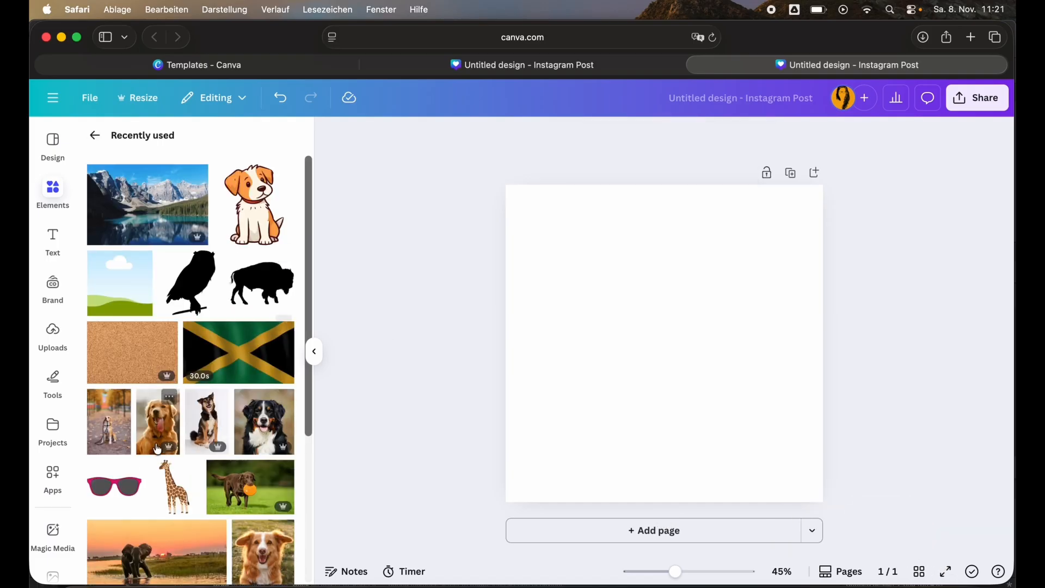
{"action": "left_click", "coordinate": [114, 487]}
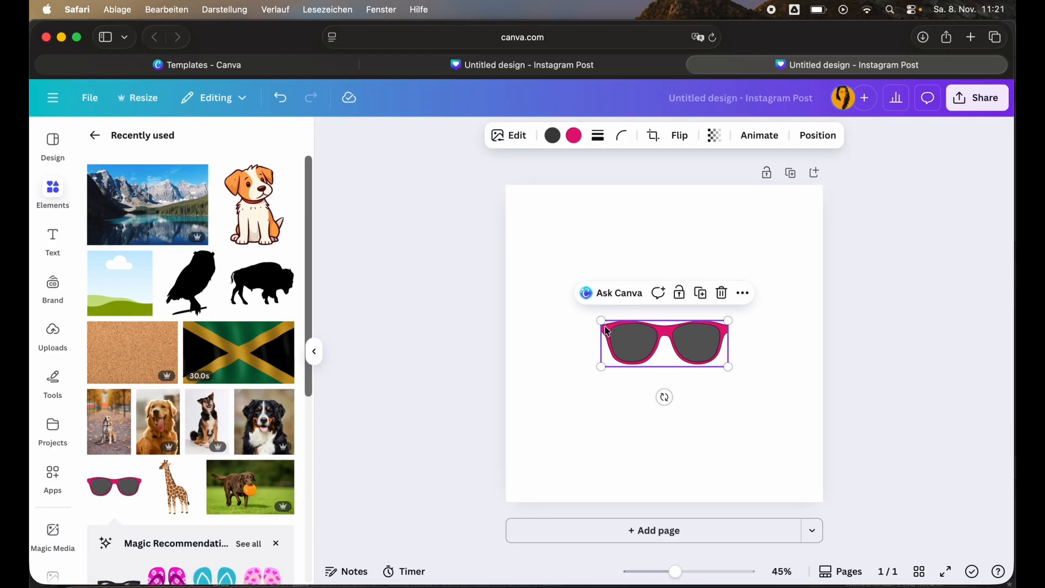
{"action": "left_click_drag", "start_coordinate": [598, 321], "coordinate": [541, 261]}
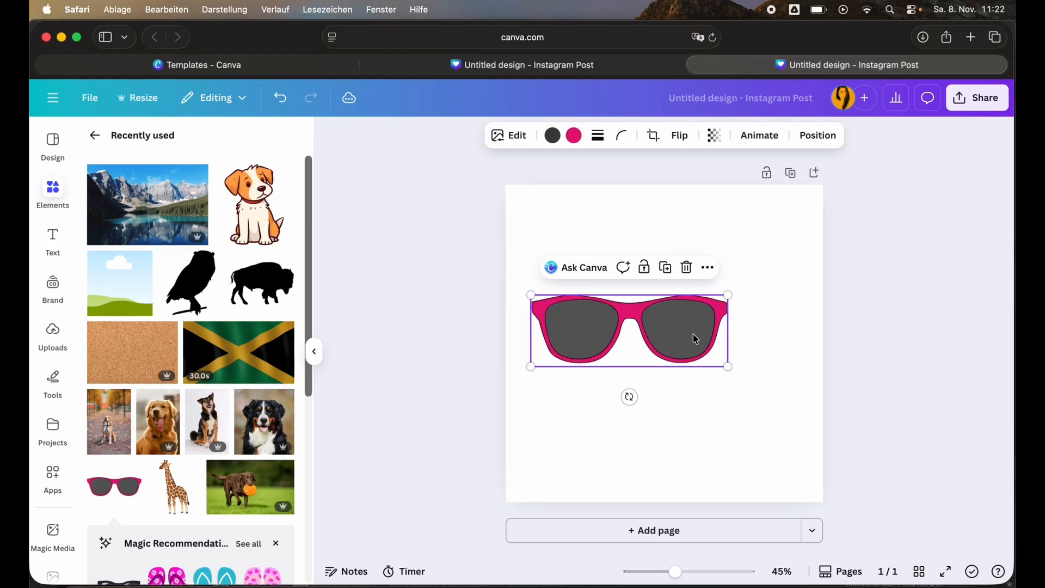
{"action": "left_click_drag", "start_coordinate": [728, 367], "coordinate": [808, 403]}
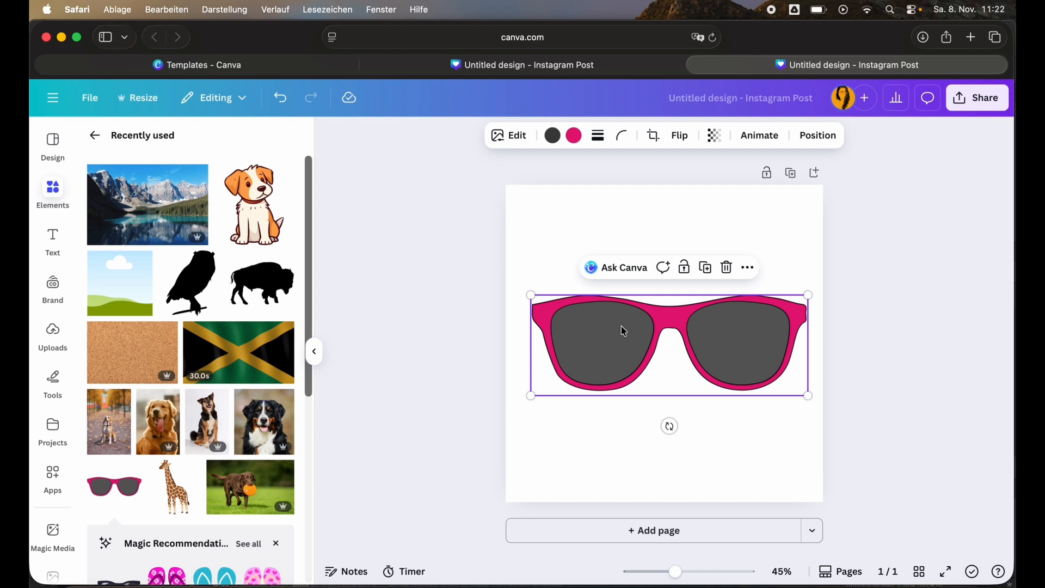
{"action": "left_click", "coordinate": [863, 329]}
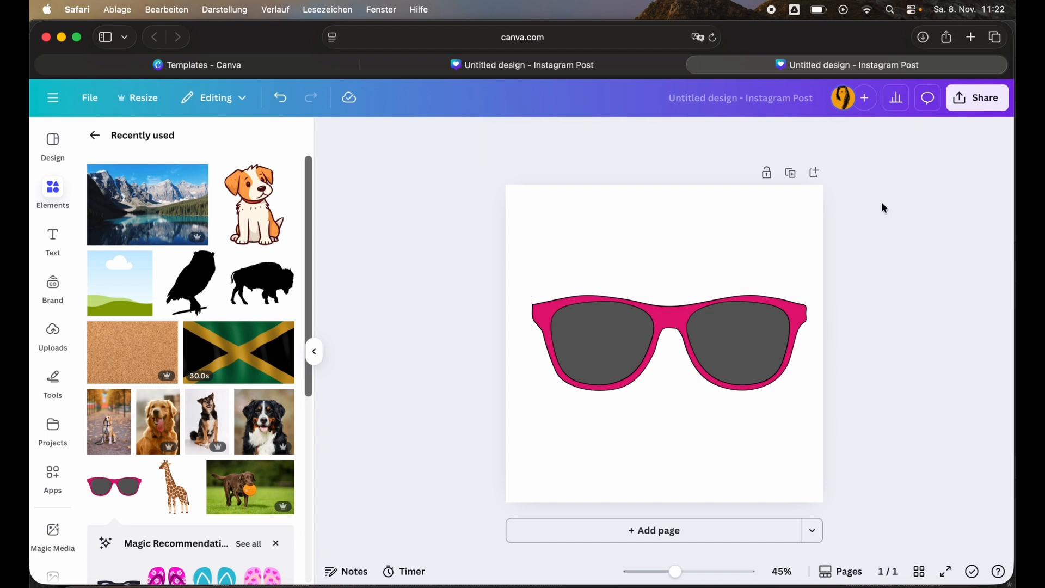
Download the sunglasses design as an SVG and open Untitled design-2.svg in Affinity.
{"action": "left_click", "coordinate": [969, 99]}
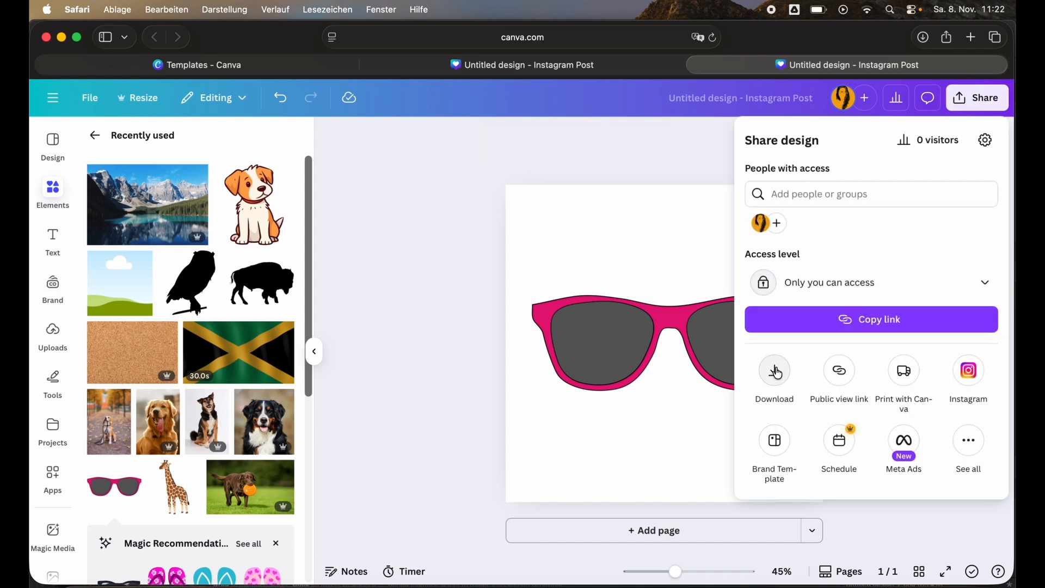
{"action": "left_click", "coordinate": [776, 372]}
{"action": "left_click", "coordinate": [871, 191]}
{"action": "left_click", "coordinate": [812, 381]}
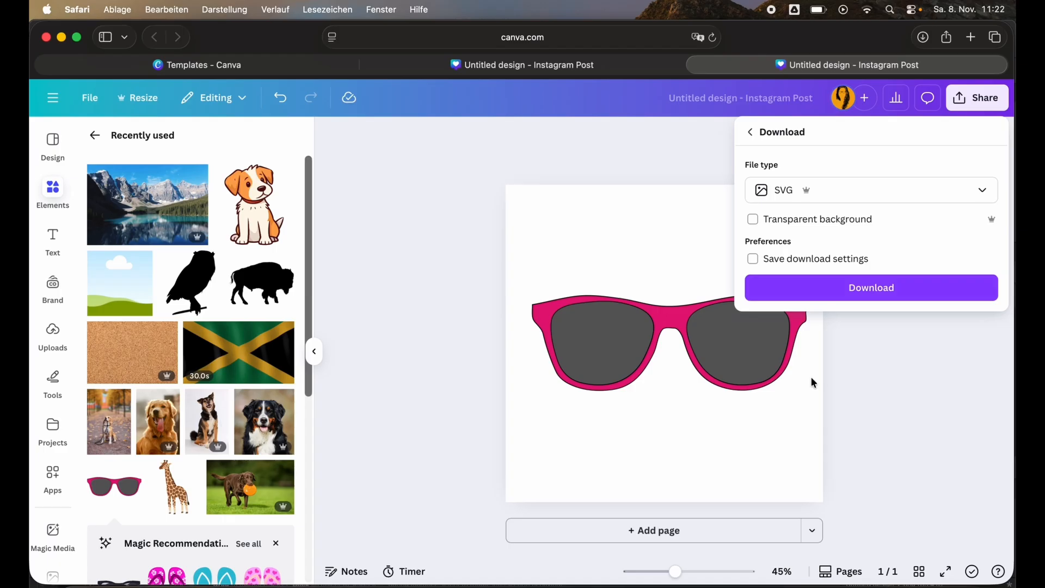
{"action": "left_click", "coordinate": [821, 296]}
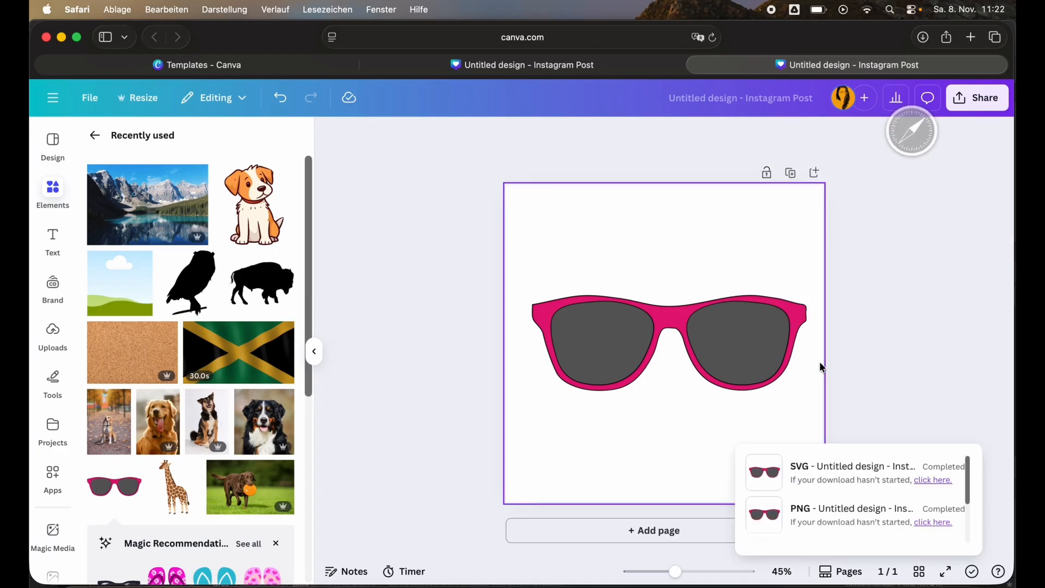
{"action": "left_click", "coordinate": [921, 40]}
{"action": "double_click", "coordinate": [947, 104]}
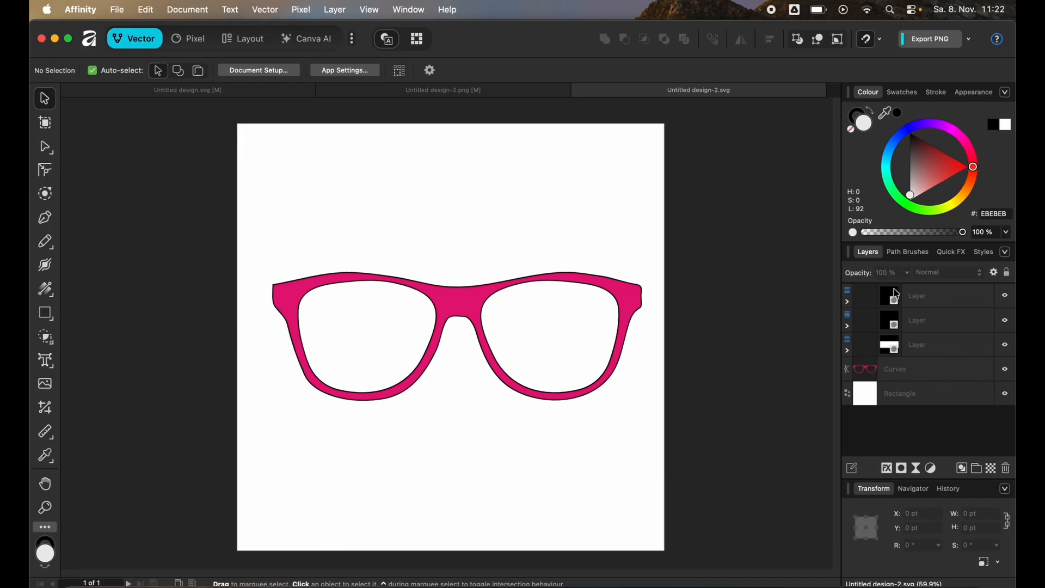
Expand the layer groups and delete the white background rectangle.
{"action": "left_click", "coordinate": [849, 302]}
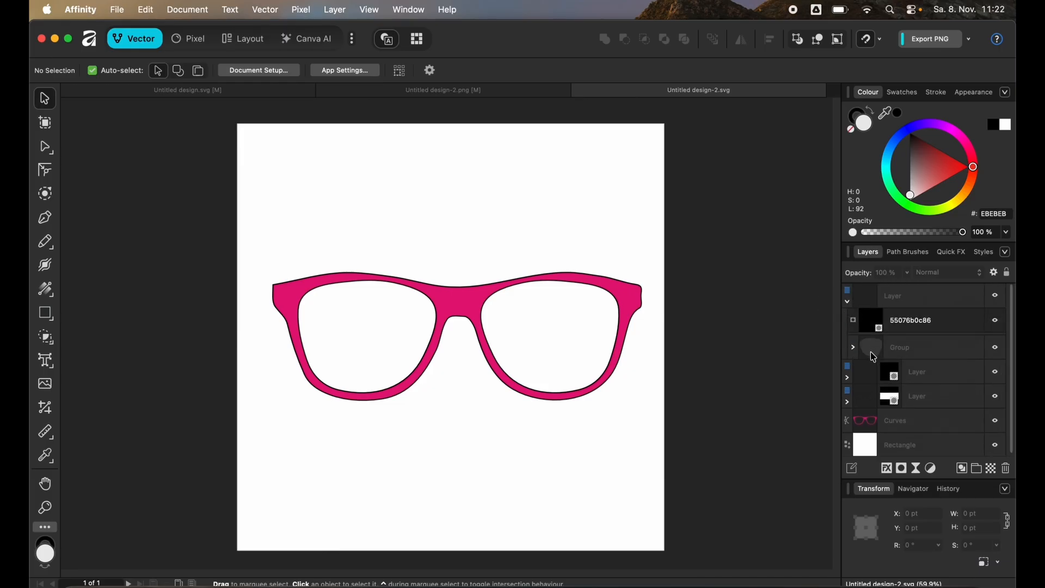
{"action": "left_click", "coordinate": [847, 379]}
{"action": "scroll", "coordinate": [859, 406], "scroll_direction": "down", "scroll_amount": 2}
{"action": "left_click", "coordinate": [848, 401]}
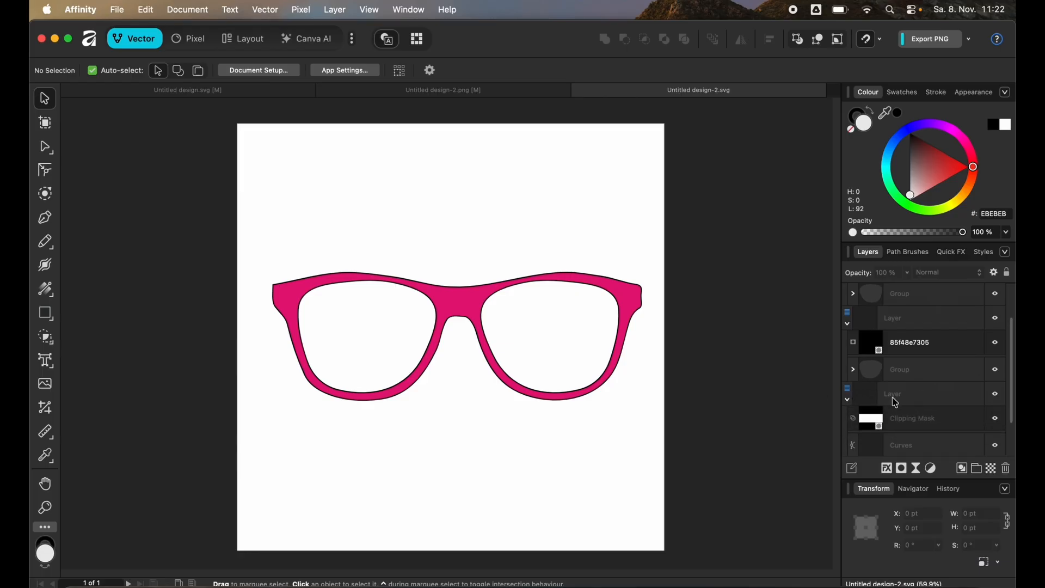
{"action": "scroll", "coordinate": [893, 403], "scroll_direction": "down", "scroll_amount": 1}
{"action": "scroll", "coordinate": [891, 434], "scroll_direction": "down", "scroll_amount": 1}
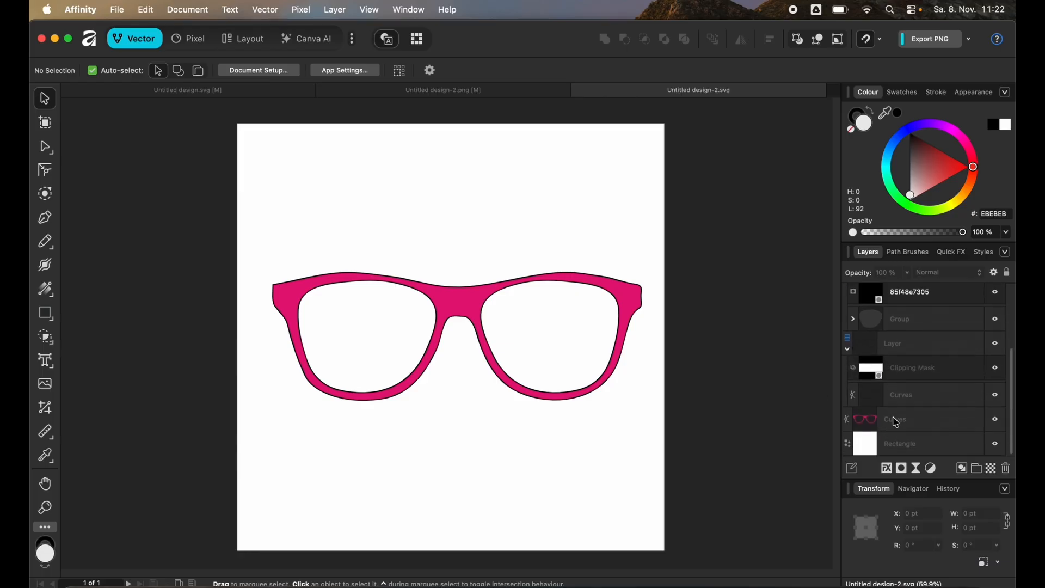
{"action": "left_click", "coordinate": [895, 423]}
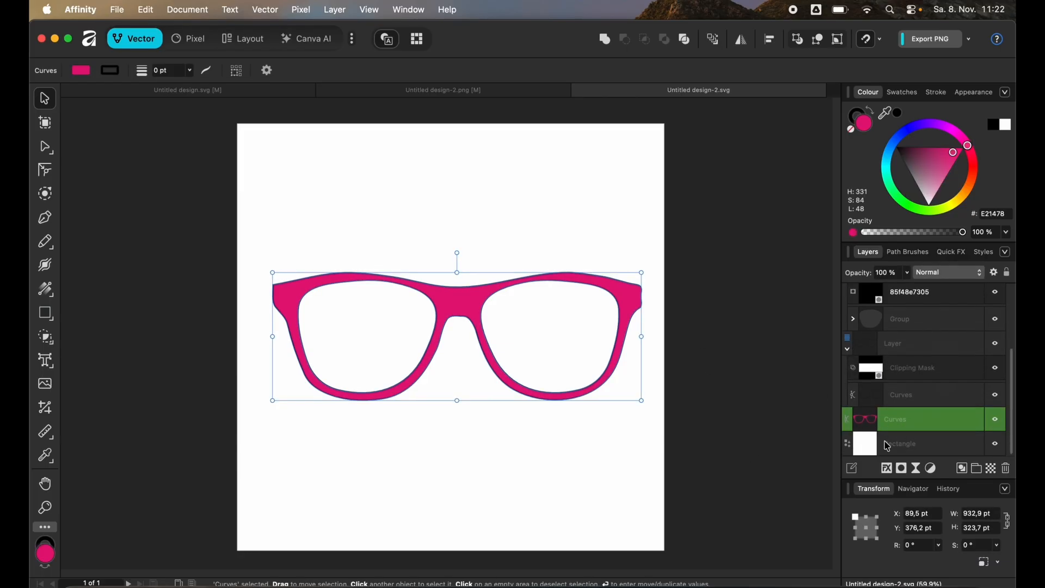
{"action": "left_click", "coordinate": [898, 445]}
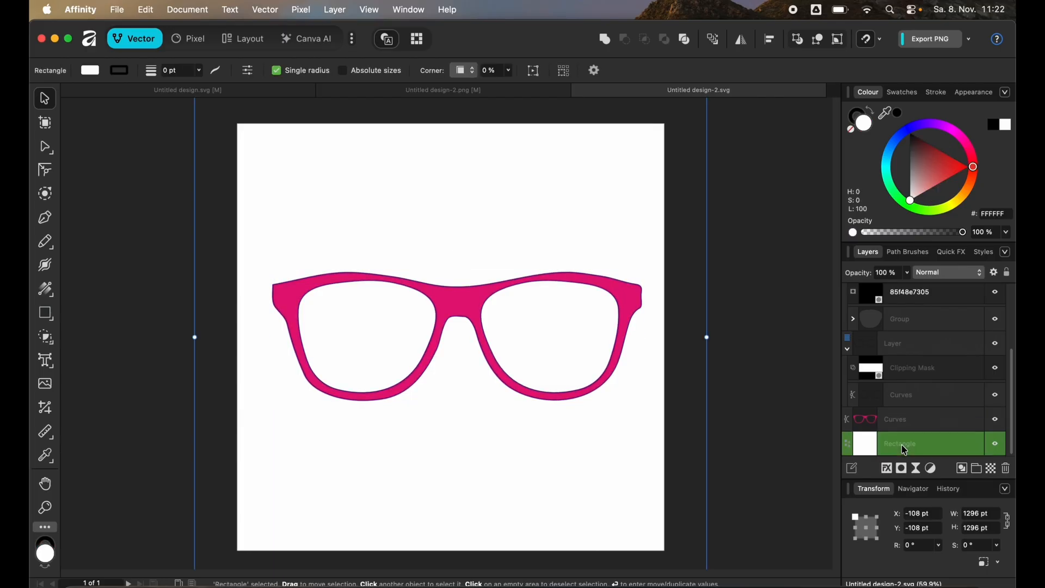
{"action": "key", "text": "Delete"}
Move both lens shapes out of their image layers and delete the leftover image layers.
{"action": "scroll", "coordinate": [882, 406], "scroll_direction": "up", "scroll_amount": 1}
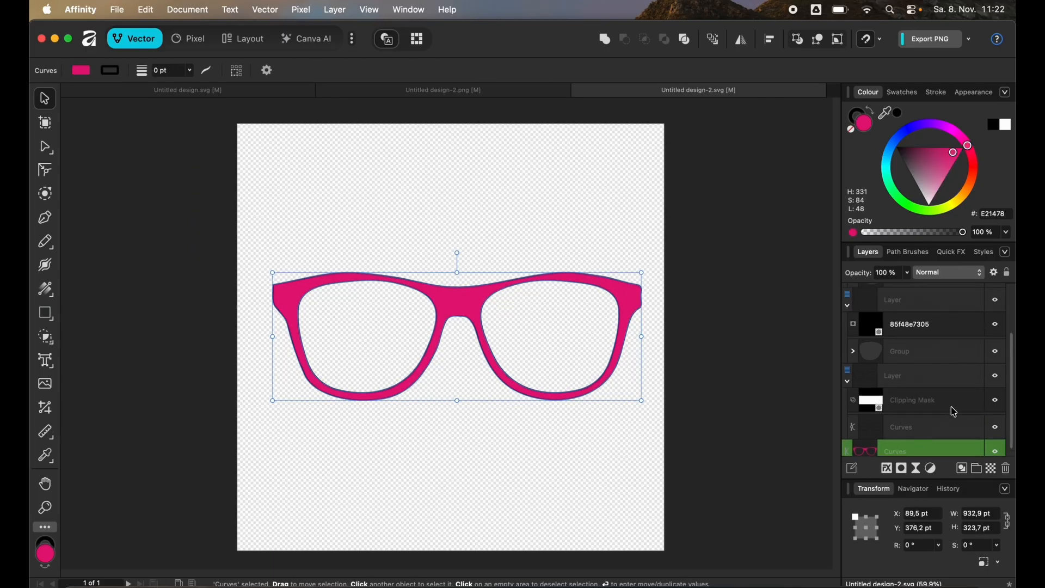
{"action": "scroll", "coordinate": [896, 370], "scroll_direction": "up", "scroll_amount": 4}
{"action": "left_click_drag", "start_coordinate": [890, 353], "coordinate": [903, 288]}
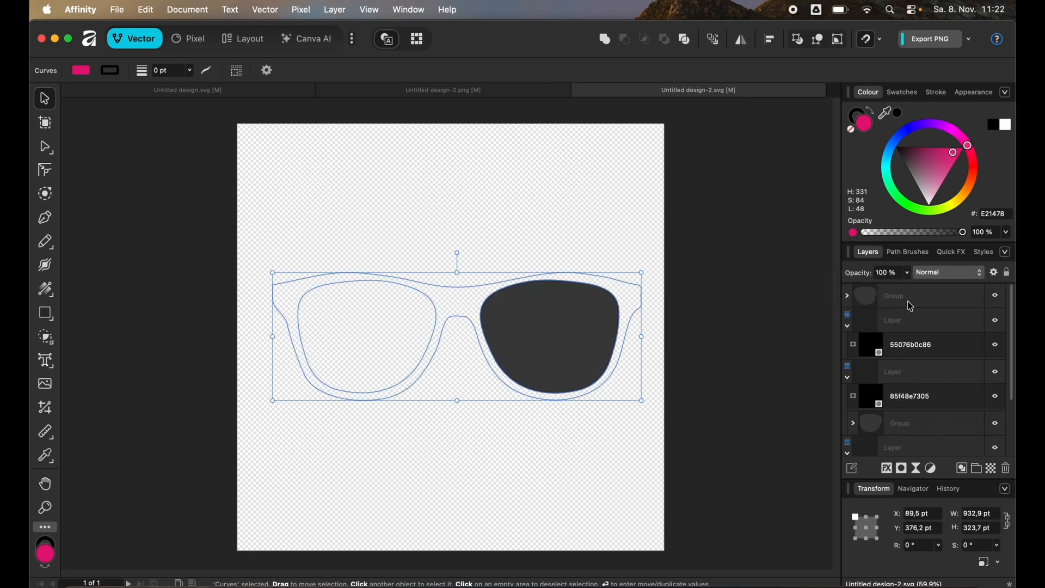
{"action": "left_click_drag", "start_coordinate": [926, 436], "coordinate": [917, 337]}
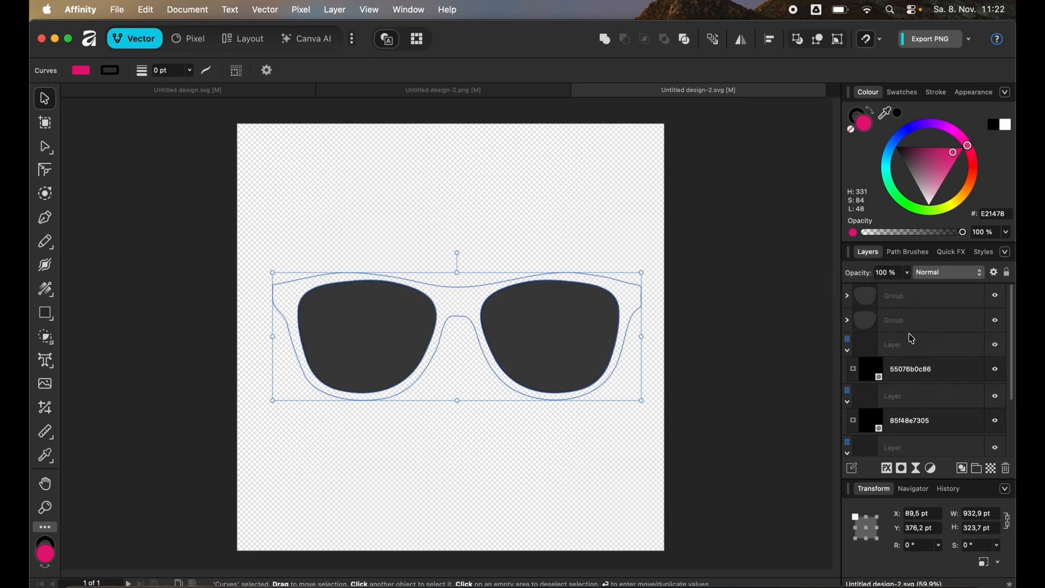
{"action": "left_click", "coordinate": [907, 351]}
{"action": "left_click", "coordinate": [913, 404], "text": "shift"}
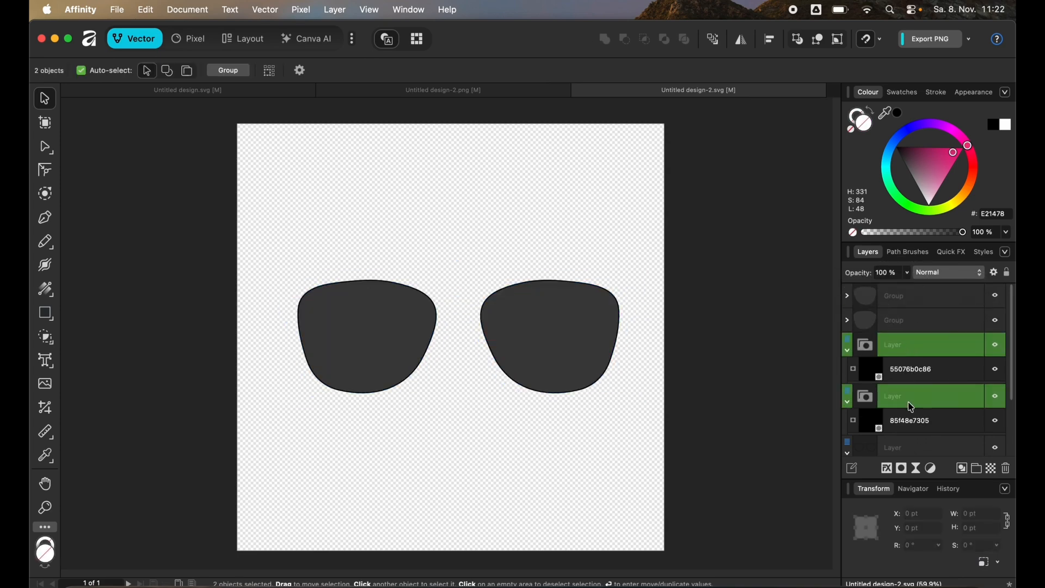
{"action": "key", "text": "Delete"}
{"action": "key", "text": "Delete"}
Expand the nested layer groups and undo the last layer change.
{"action": "left_click", "coordinate": [903, 424]}
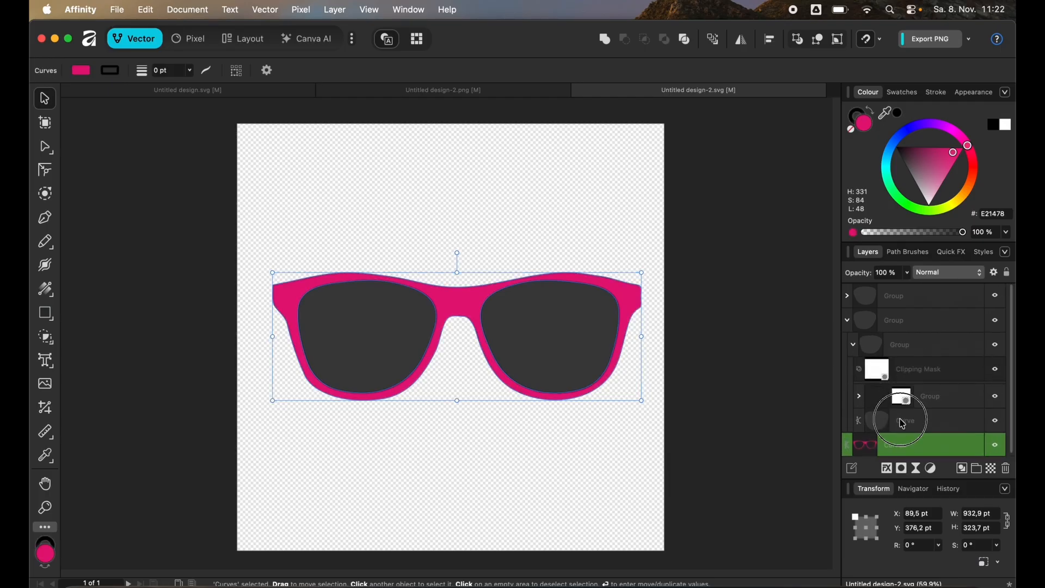
{"action": "scroll", "coordinate": [871, 311], "scroll_direction": "up", "scroll_amount": 1}
{"action": "left_click", "coordinate": [848, 321]}
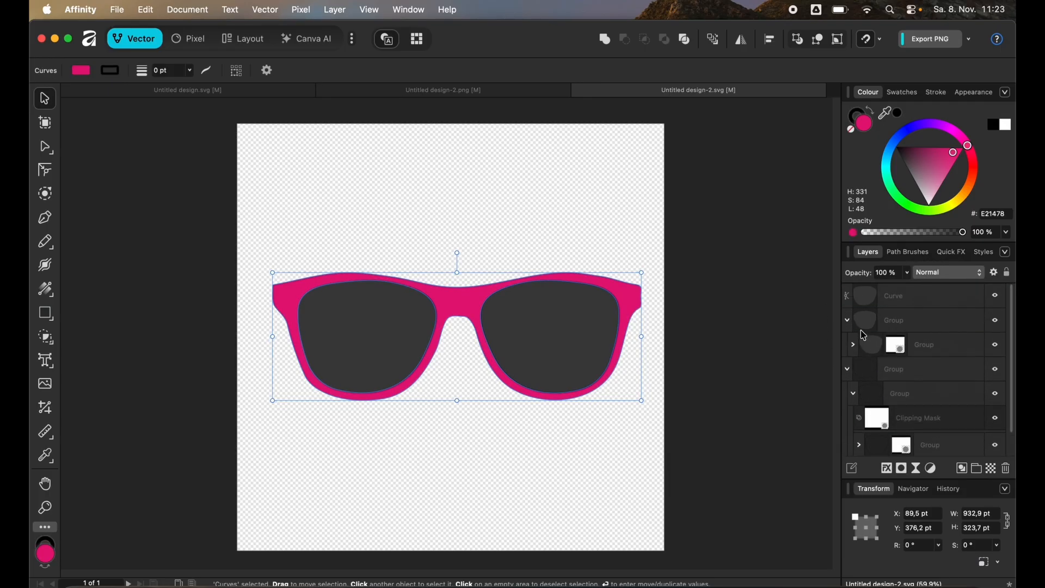
{"action": "left_click", "coordinate": [854, 346]}
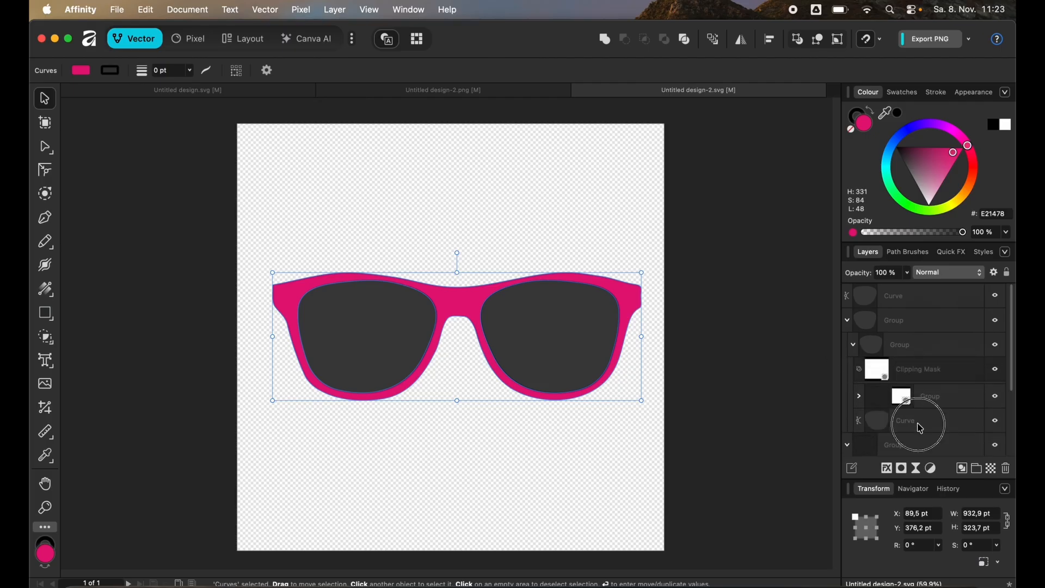
{"action": "left_click", "coordinate": [898, 346]}
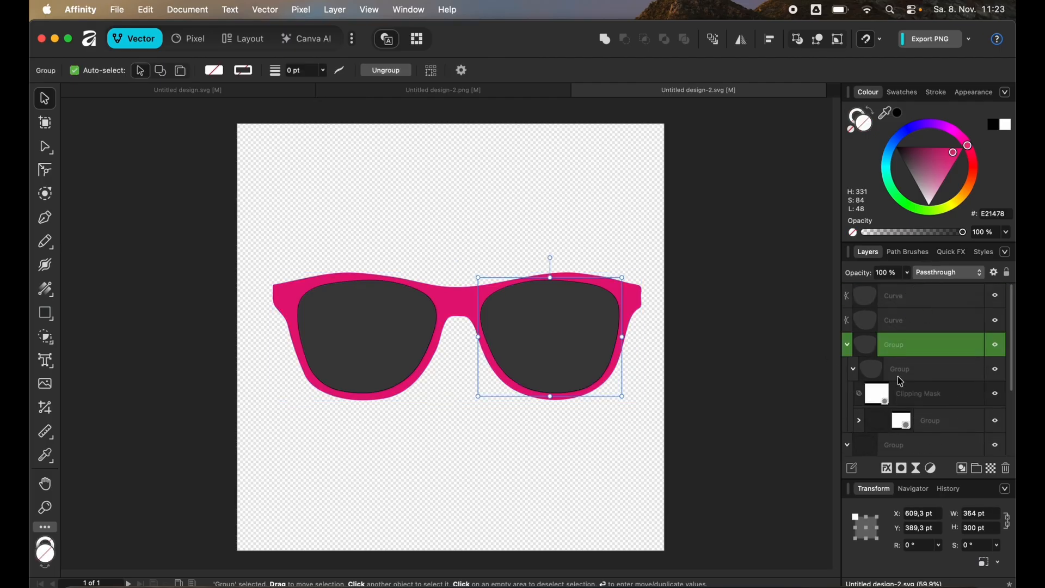
{"action": "scroll", "coordinate": [906, 391], "scroll_direction": "down", "scroll_amount": 2}
{"action": "scroll", "coordinate": [906, 392], "scroll_direction": "down", "scroll_amount": 1}
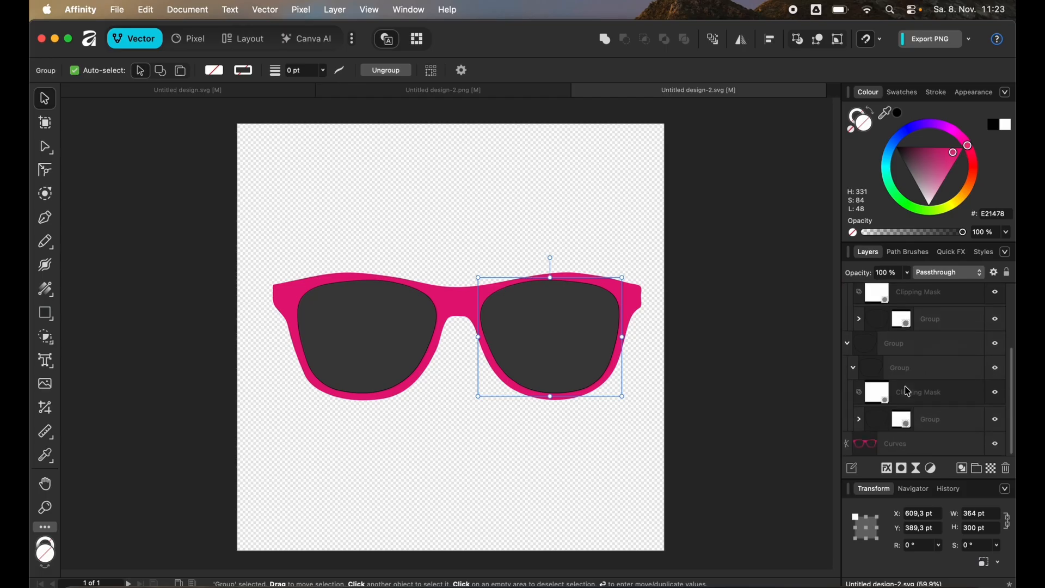
{"action": "left_click", "coordinate": [900, 343]}
{"action": "key", "text": "super+z"}
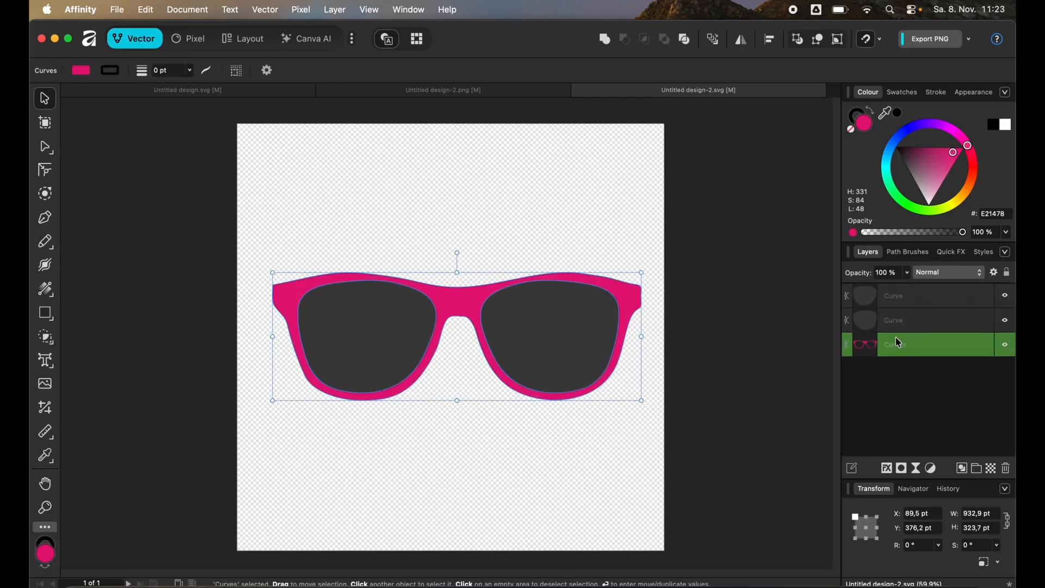
Select both lens shapes and combine them into a single curve with Add.
{"action": "left_click", "coordinate": [931, 400]}
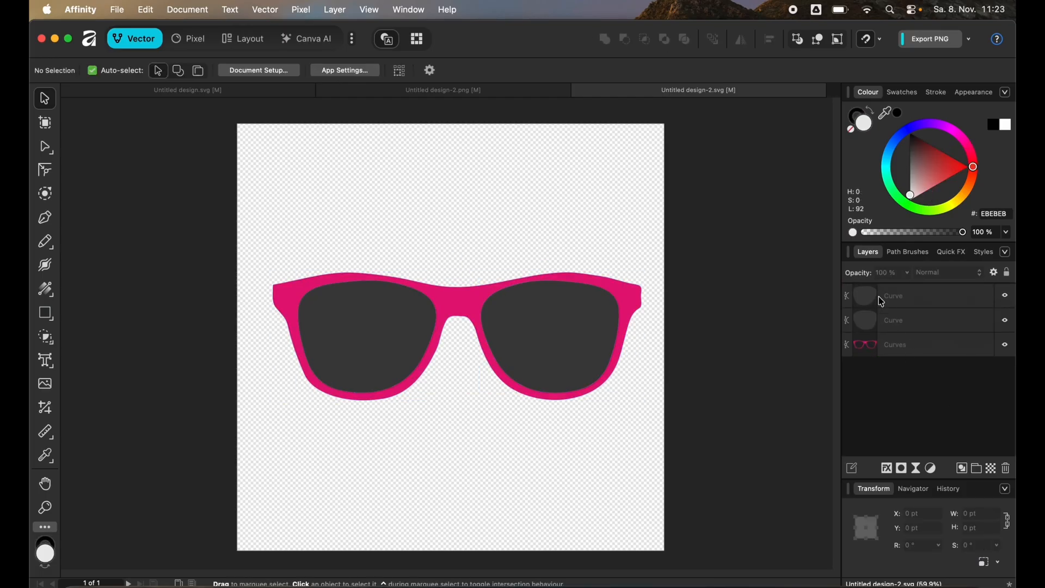
{"action": "left_click", "coordinate": [362, 334]}
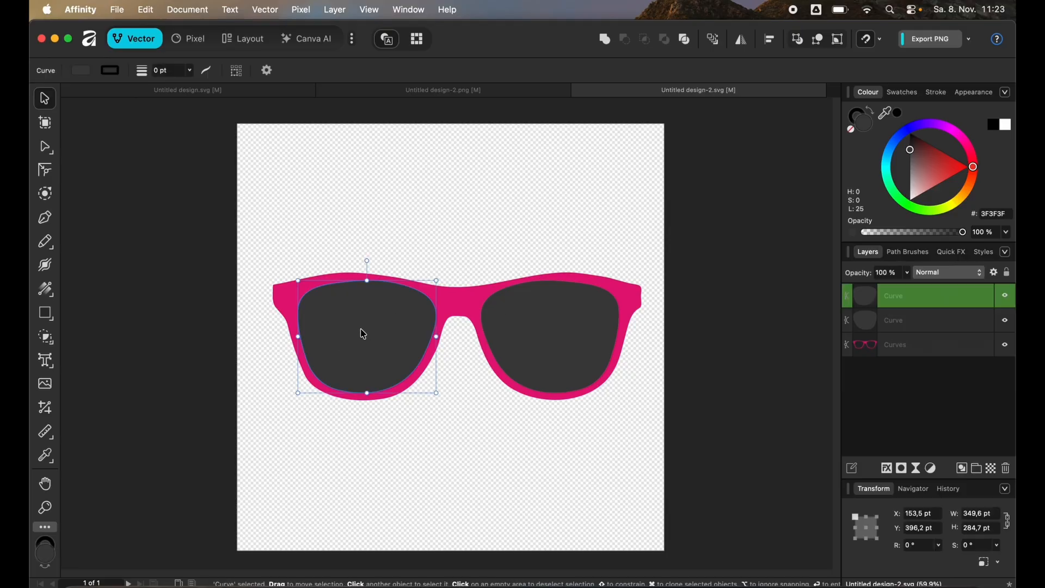
{"action": "left_click", "coordinate": [564, 313]}
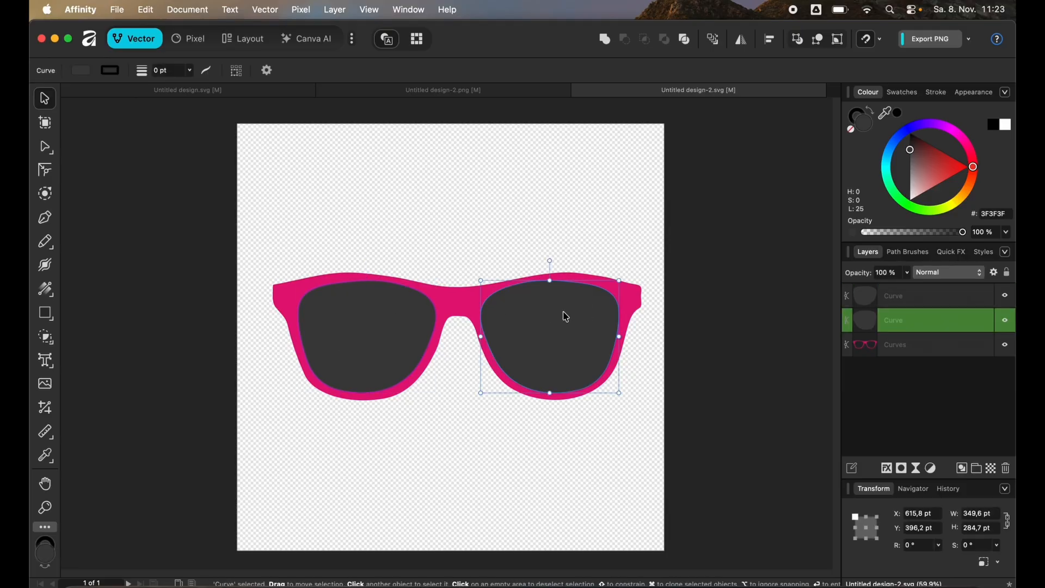
{"action": "left_click", "coordinate": [634, 303]}
{"action": "left_click", "coordinate": [890, 376]}
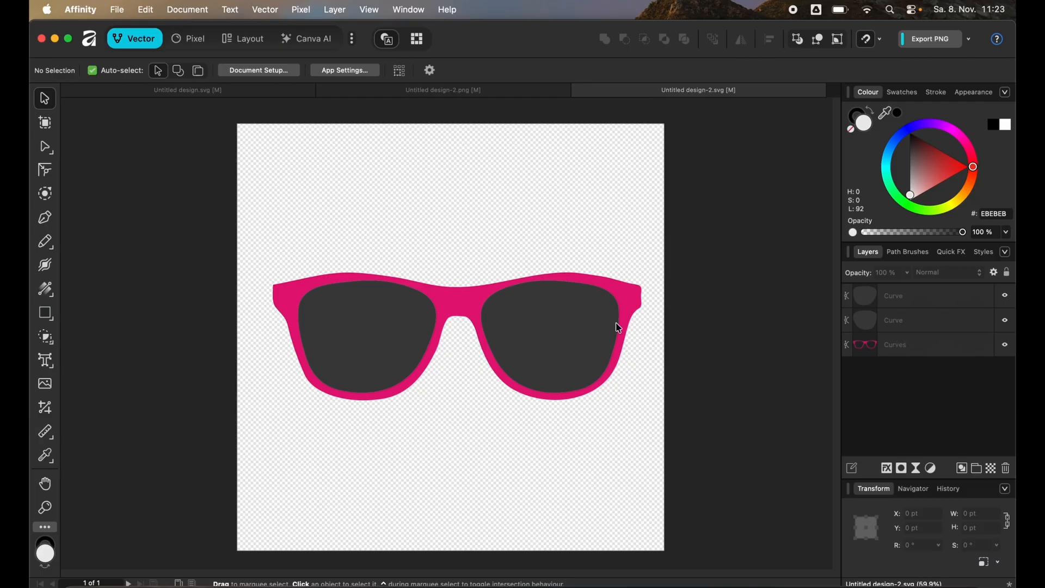
{"action": "left_click", "coordinate": [367, 339]}
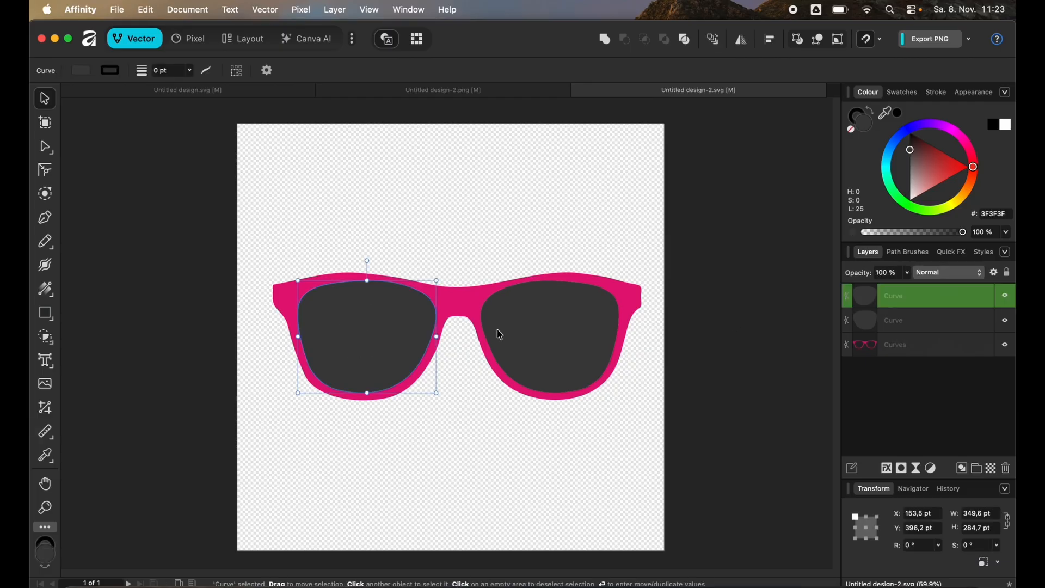
{"action": "left_click", "coordinate": [507, 334]}
{"action": "left_click", "coordinate": [354, 335]}
{"action": "left_click", "coordinate": [930, 330], "text": "shift"}
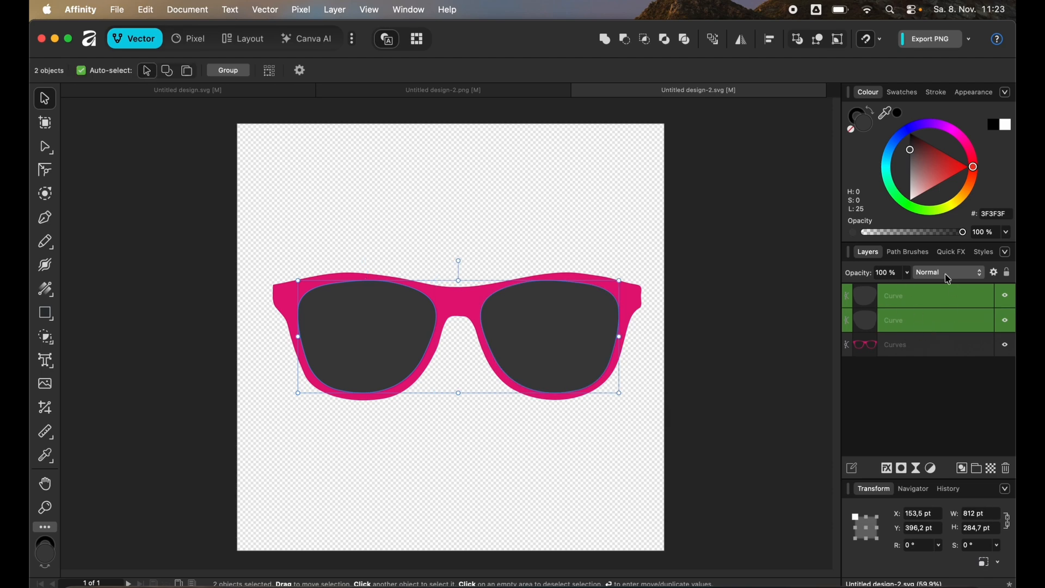
{"action": "left_click", "coordinate": [606, 42]}
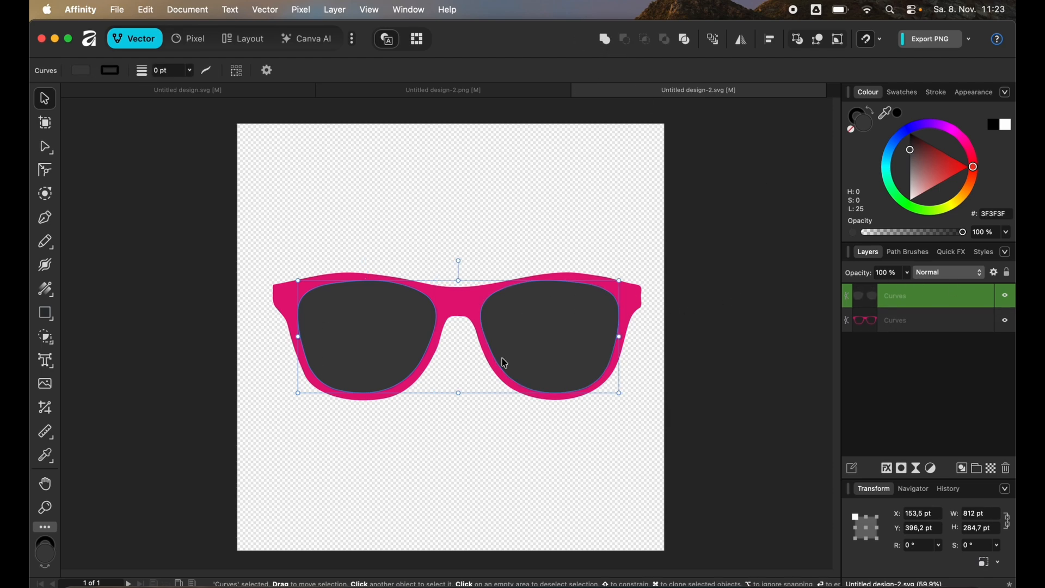
Convert the pink sunglasses frame and the combined lens shape into picture frames.
{"action": "left_click", "coordinate": [714, 305]}
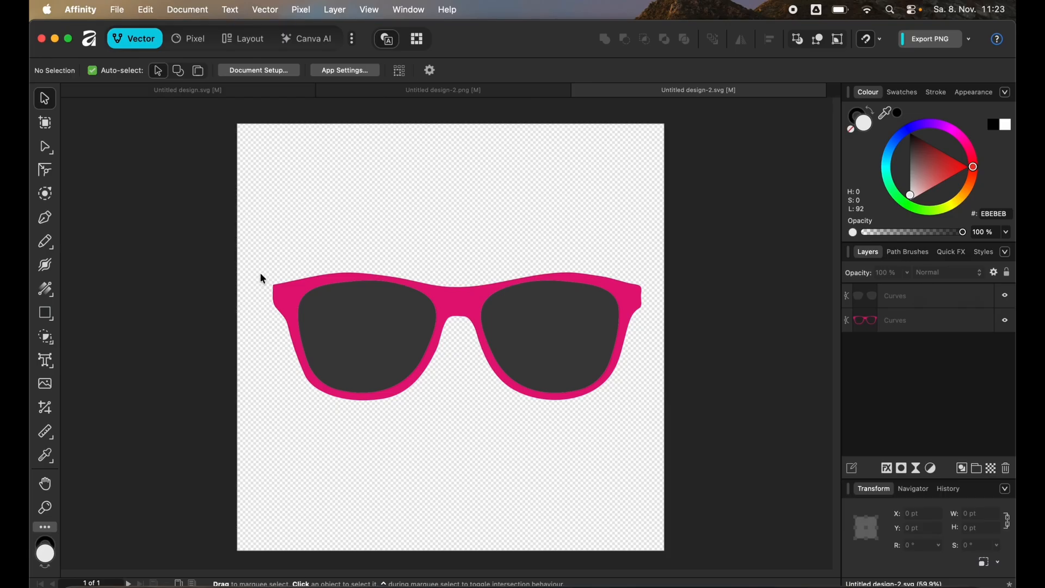
{"action": "left_click", "coordinate": [281, 295]}
{"action": "right_click", "coordinate": [283, 289]}
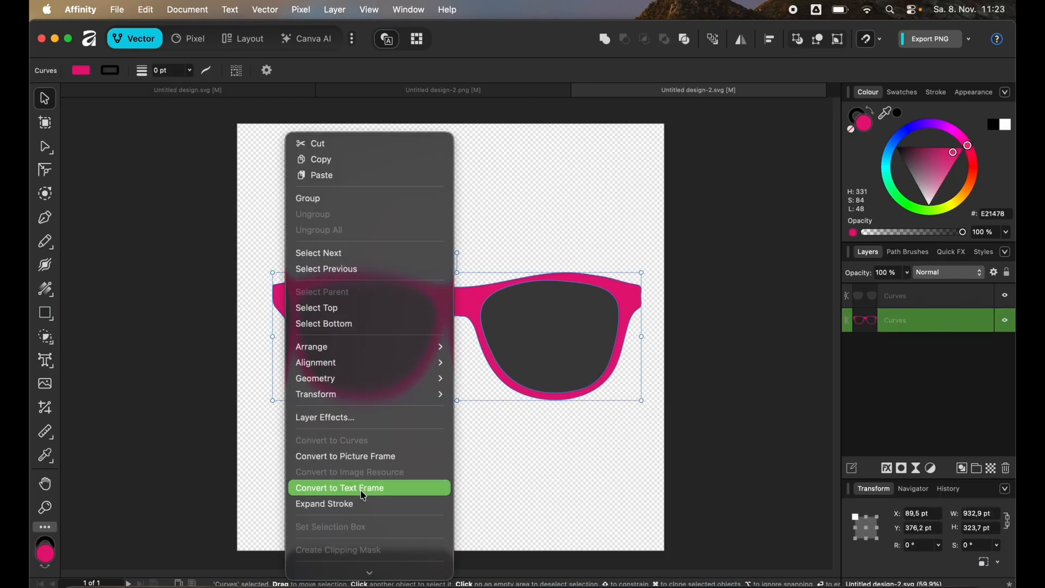
{"action": "left_click", "coordinate": [350, 350]}
{"action": "right_click", "coordinate": [350, 350]}
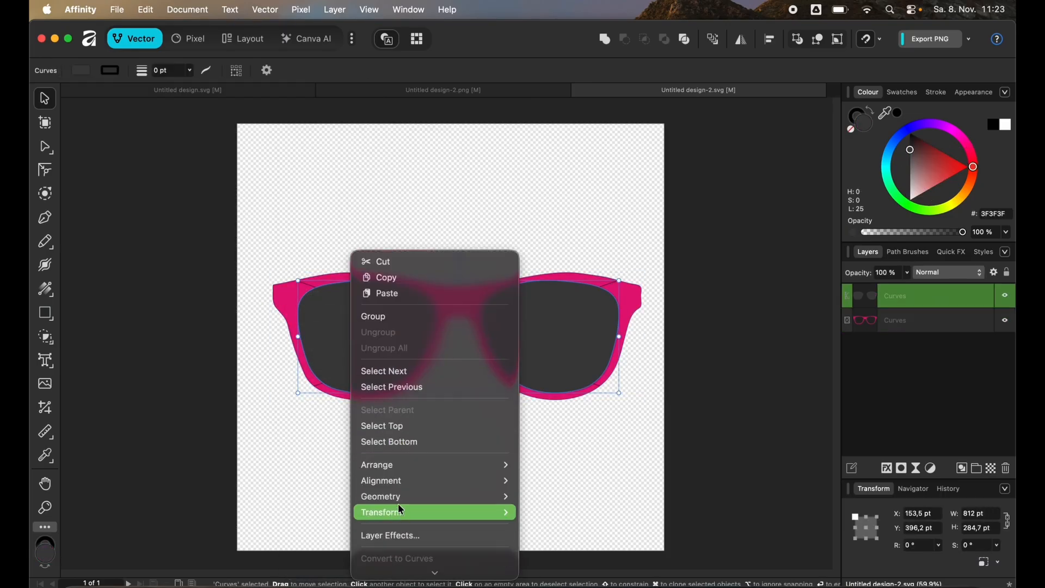
{"action": "left_click", "coordinate": [411, 555]}
Fill the lens picture frame with the image Untitled design.png.
{"action": "left_click", "coordinate": [94, 69]}
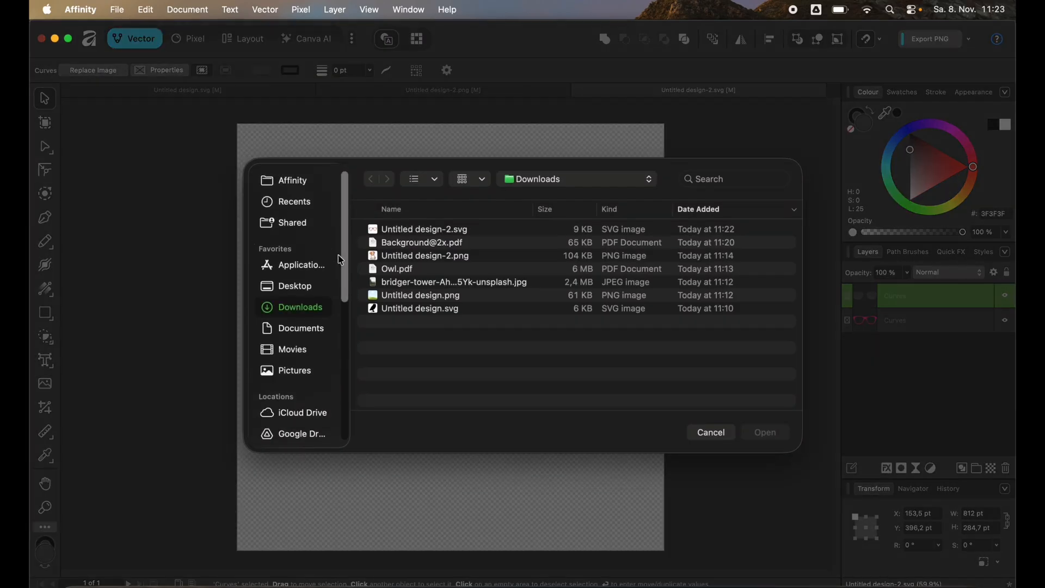
{"action": "left_click", "coordinate": [397, 299]}
{"action": "double_click", "coordinate": [397, 298]}
Fill the sunglasses frame picture frame with the bridger-tower photo.
{"action": "left_click", "coordinate": [276, 297]}
{"action": "left_click", "coordinate": [94, 69]}
{"action": "double_click", "coordinate": [452, 279]}
{"action": "left_click", "coordinate": [738, 302]}
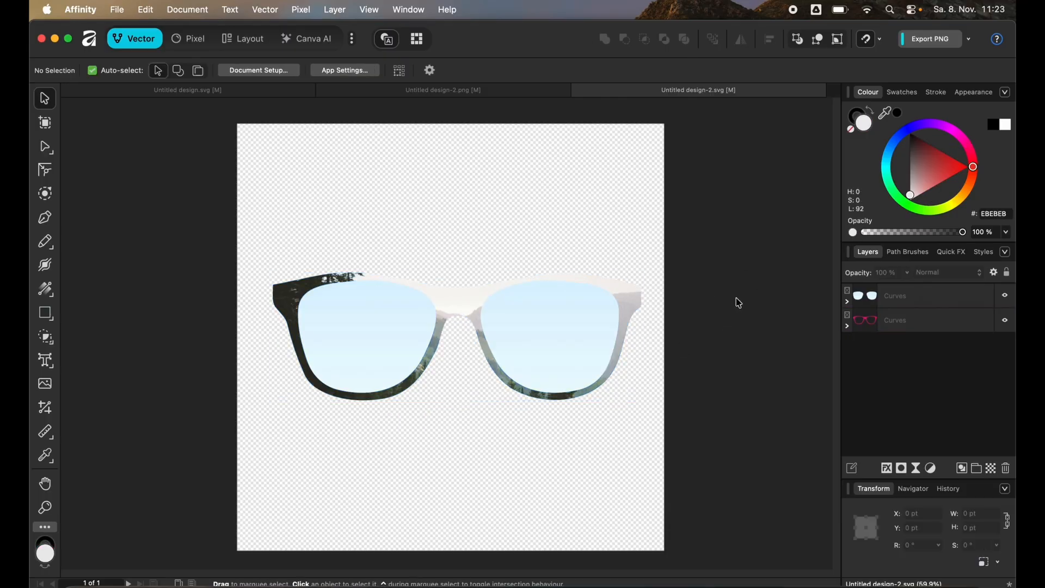
Export the document as a PDF for print.
{"action": "left_click", "coordinate": [970, 38]}
{"action": "left_click", "coordinate": [976, 63]}
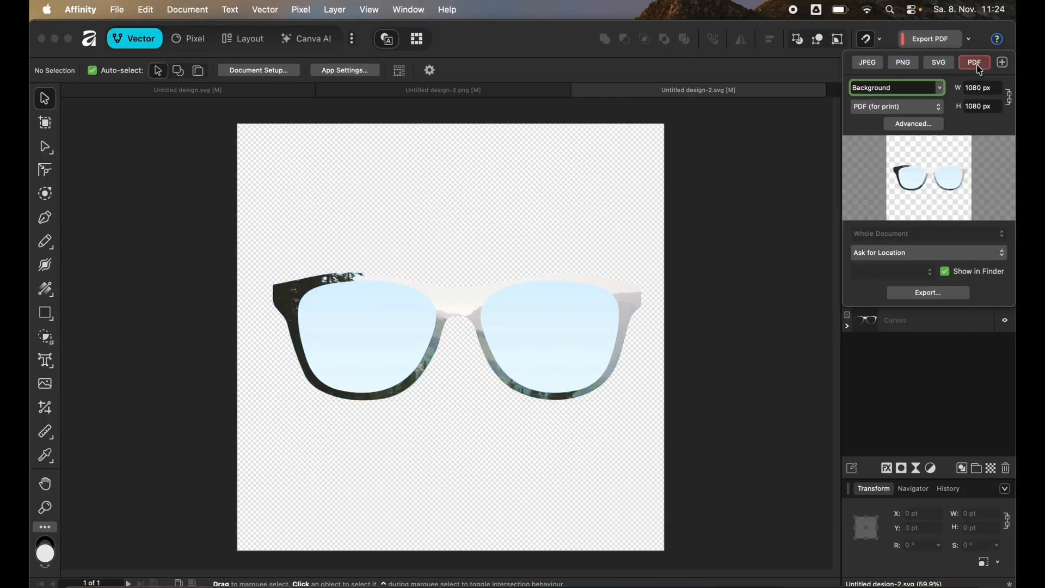
{"action": "left_click", "coordinate": [928, 292]}
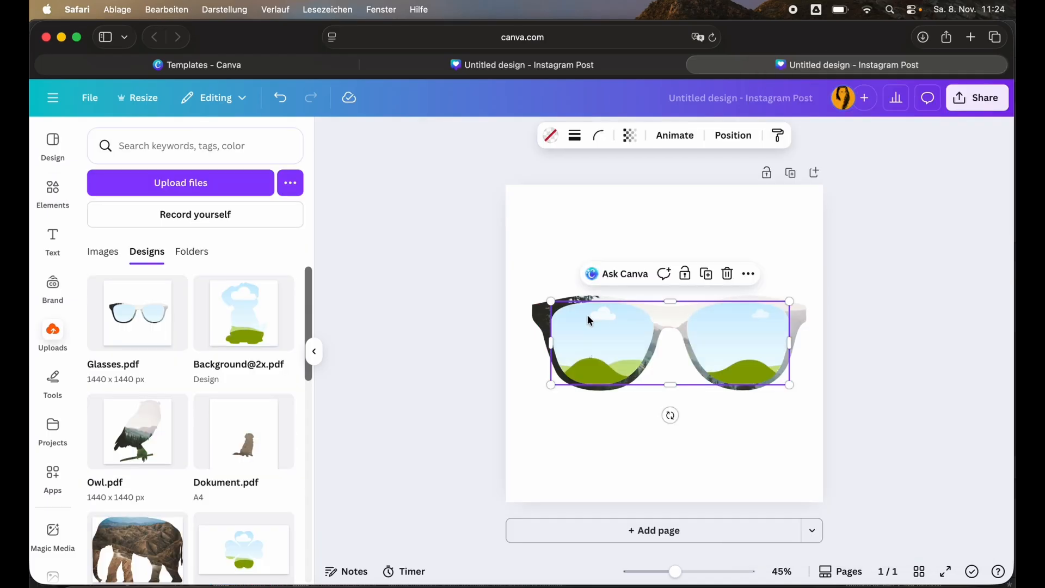
Switch to Canva and delete the image inside the uploaded glasses frame on the page.
{"action": "left_click", "coordinate": [538, 320]}
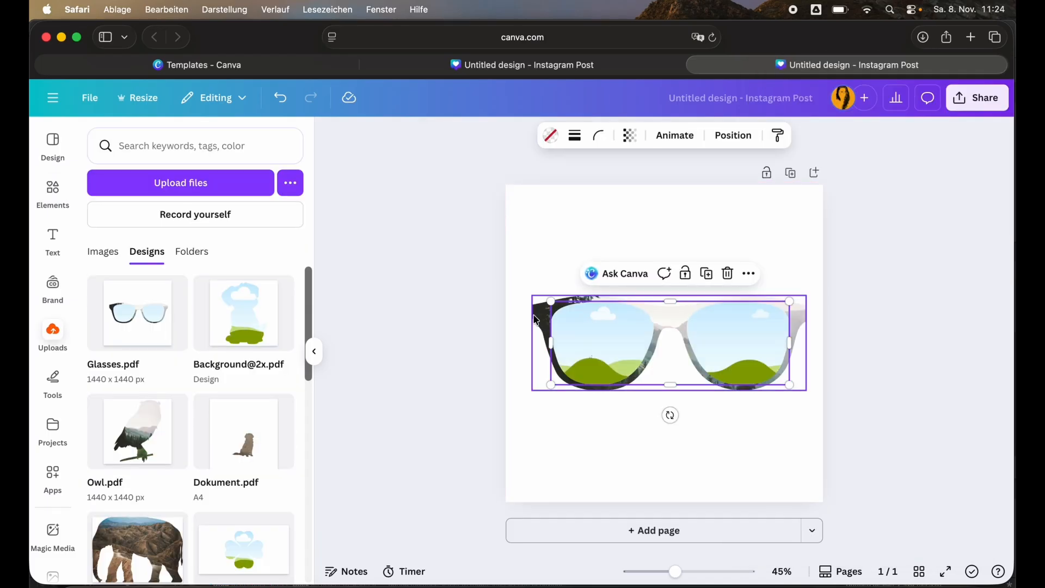
{"action": "left_click", "coordinate": [727, 268]}
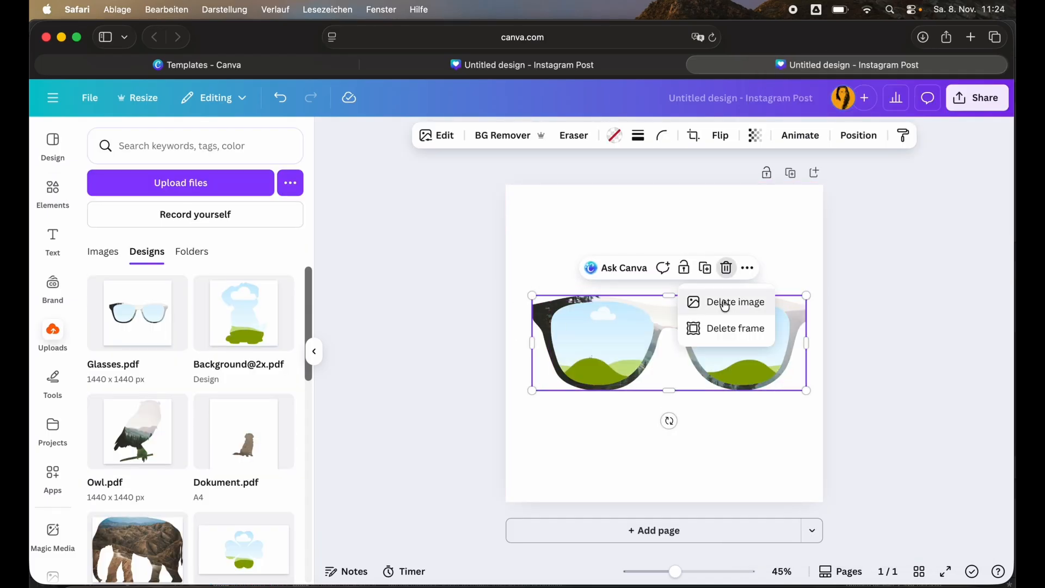
{"action": "left_click", "coordinate": [720, 301]}
{"action": "left_click", "coordinate": [381, 425]}
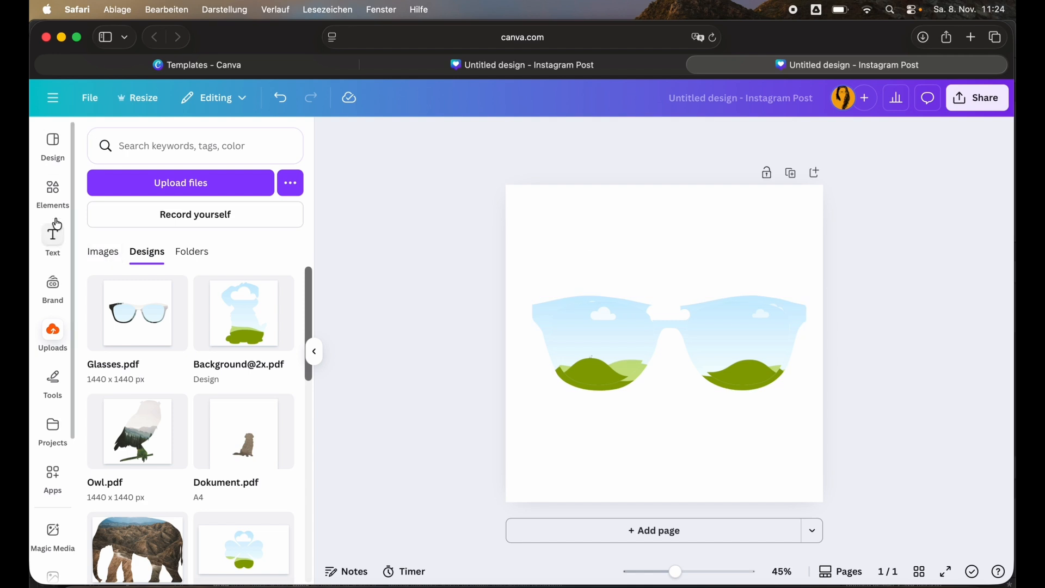
Fill the glasses frame with the cork texture and the lenses with the mountain lake photo.
{"action": "left_click", "coordinate": [53, 191]}
{"action": "left_click_drag", "start_coordinate": [145, 352], "coordinate": [544, 317]}
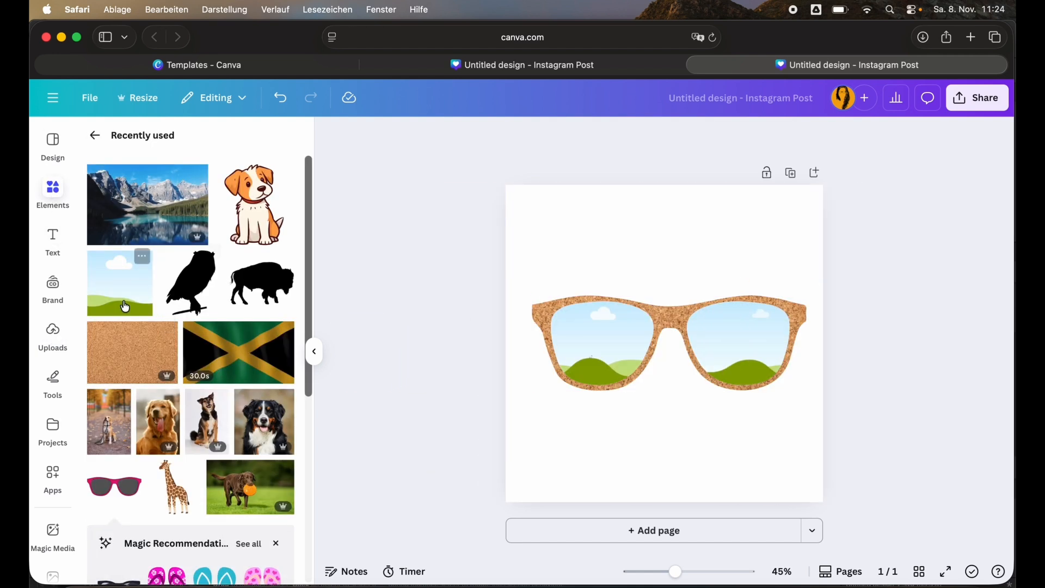
{"action": "left_click_drag", "start_coordinate": [196, 175], "coordinate": [561, 335]}
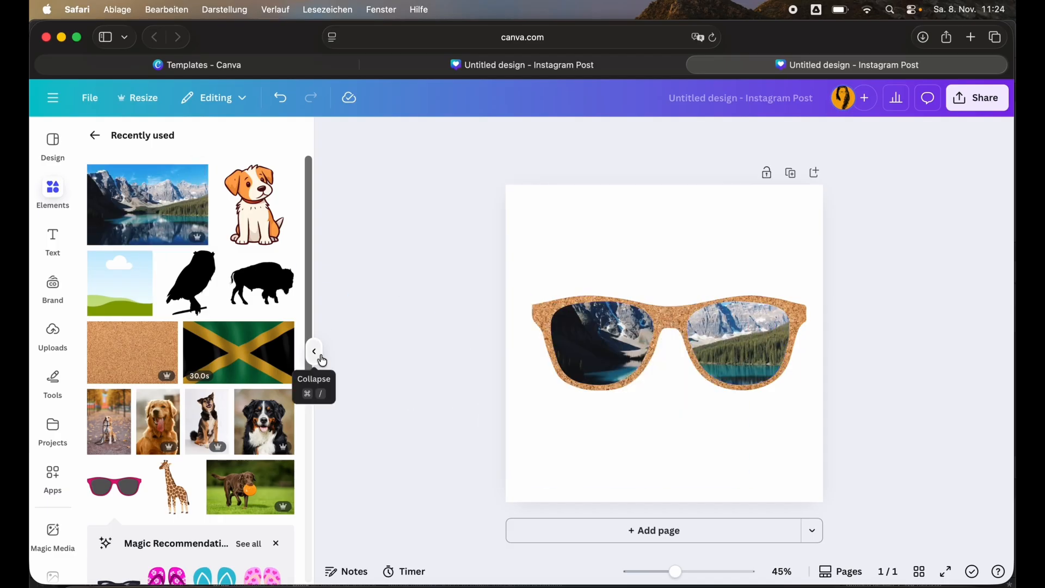